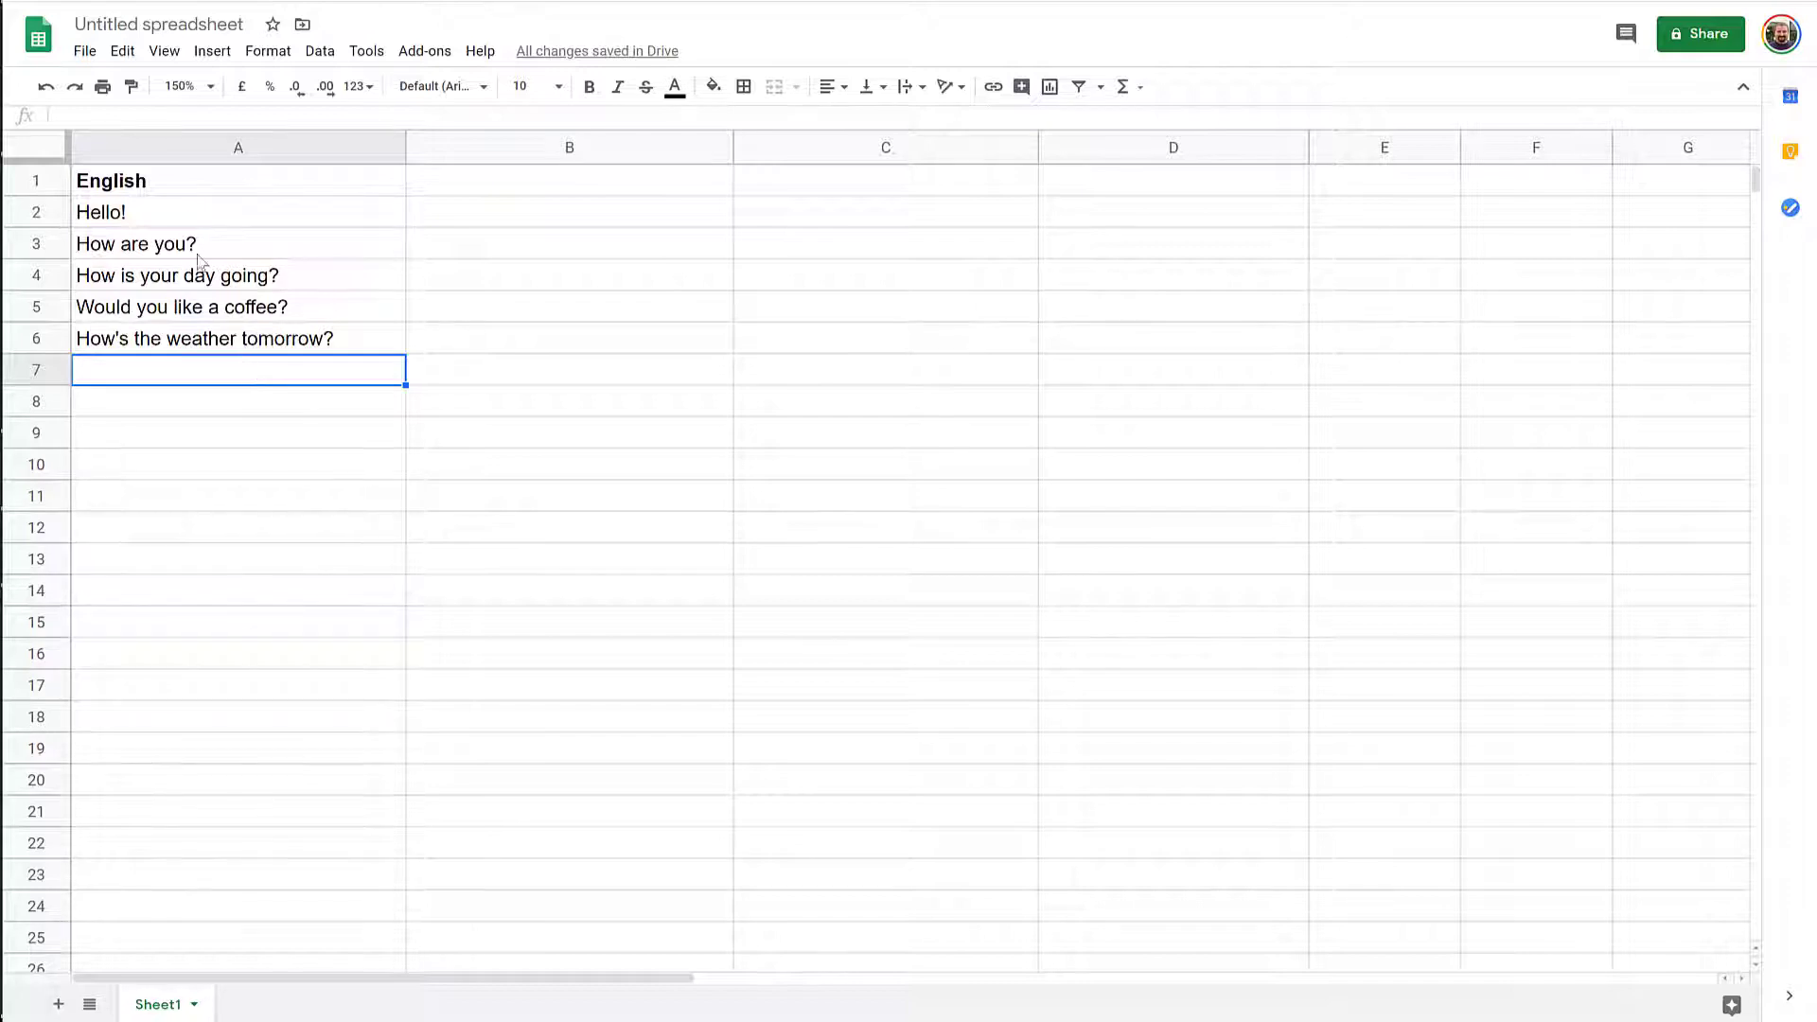
# Step: Enter the header 'Spanish' in cell B1
pyautogui.click(479, 189)
pyautogui.write('Spanish')
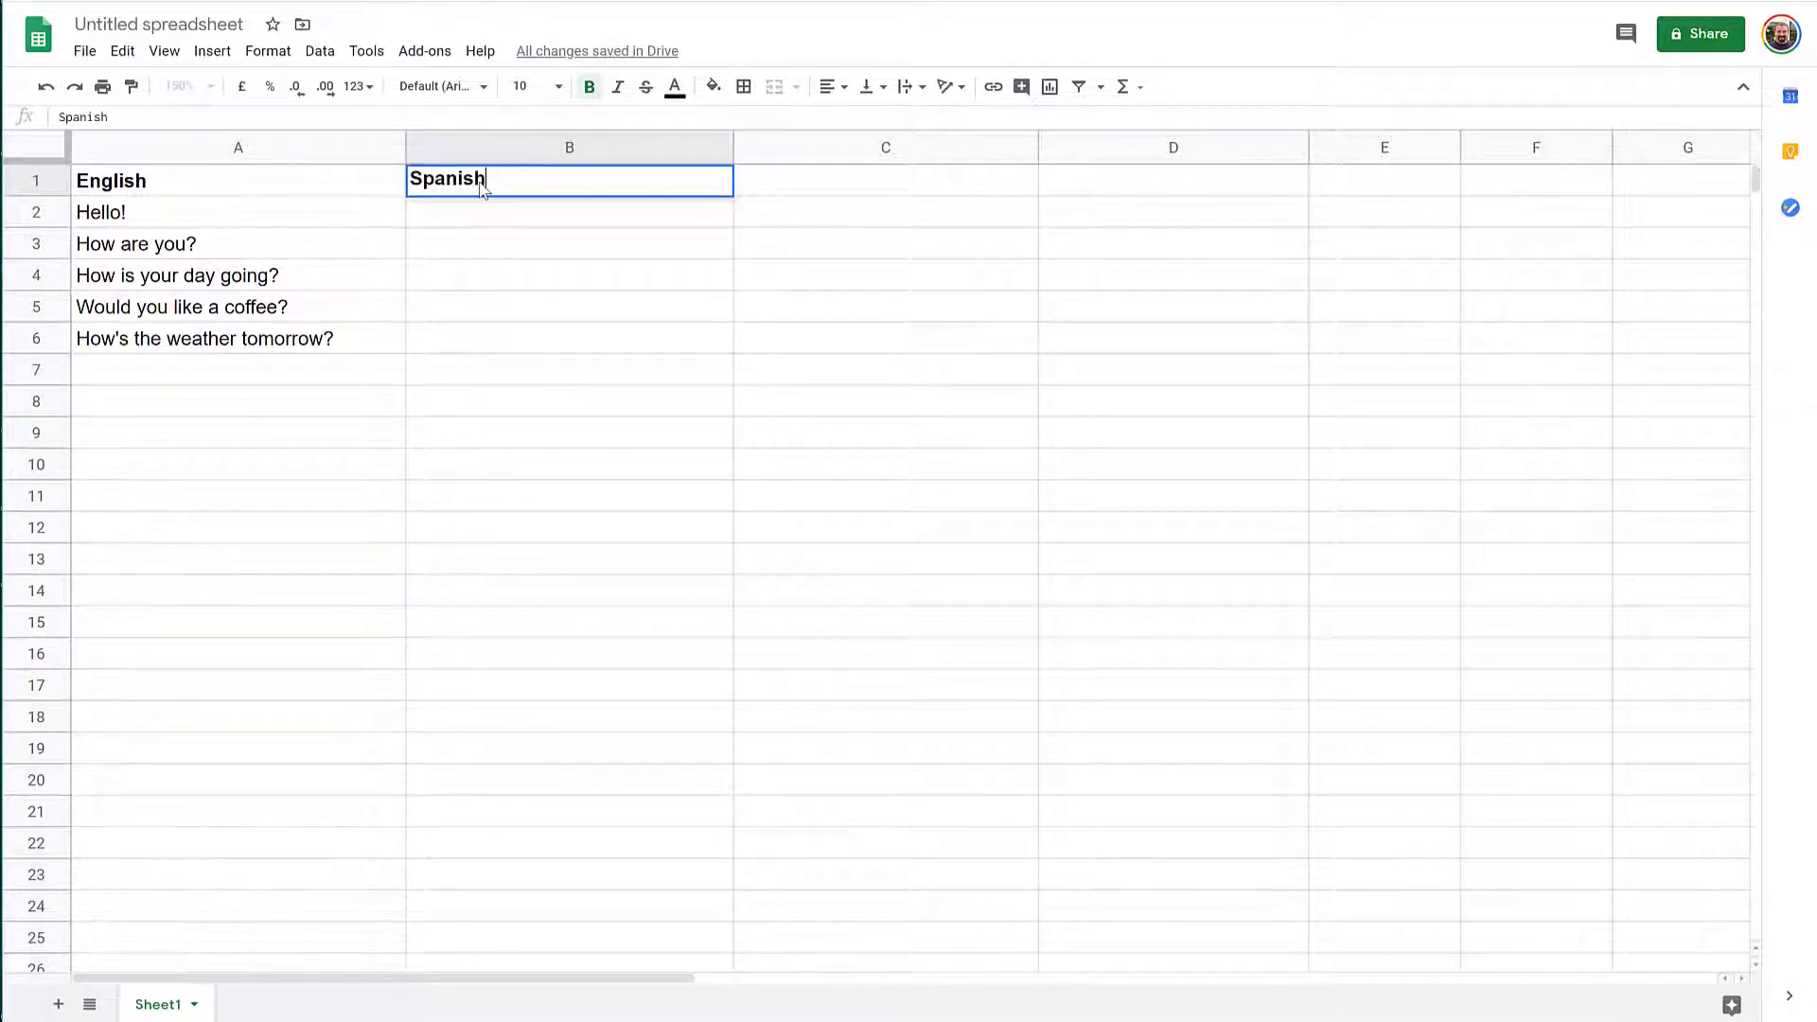
pyautogui.press('Return')
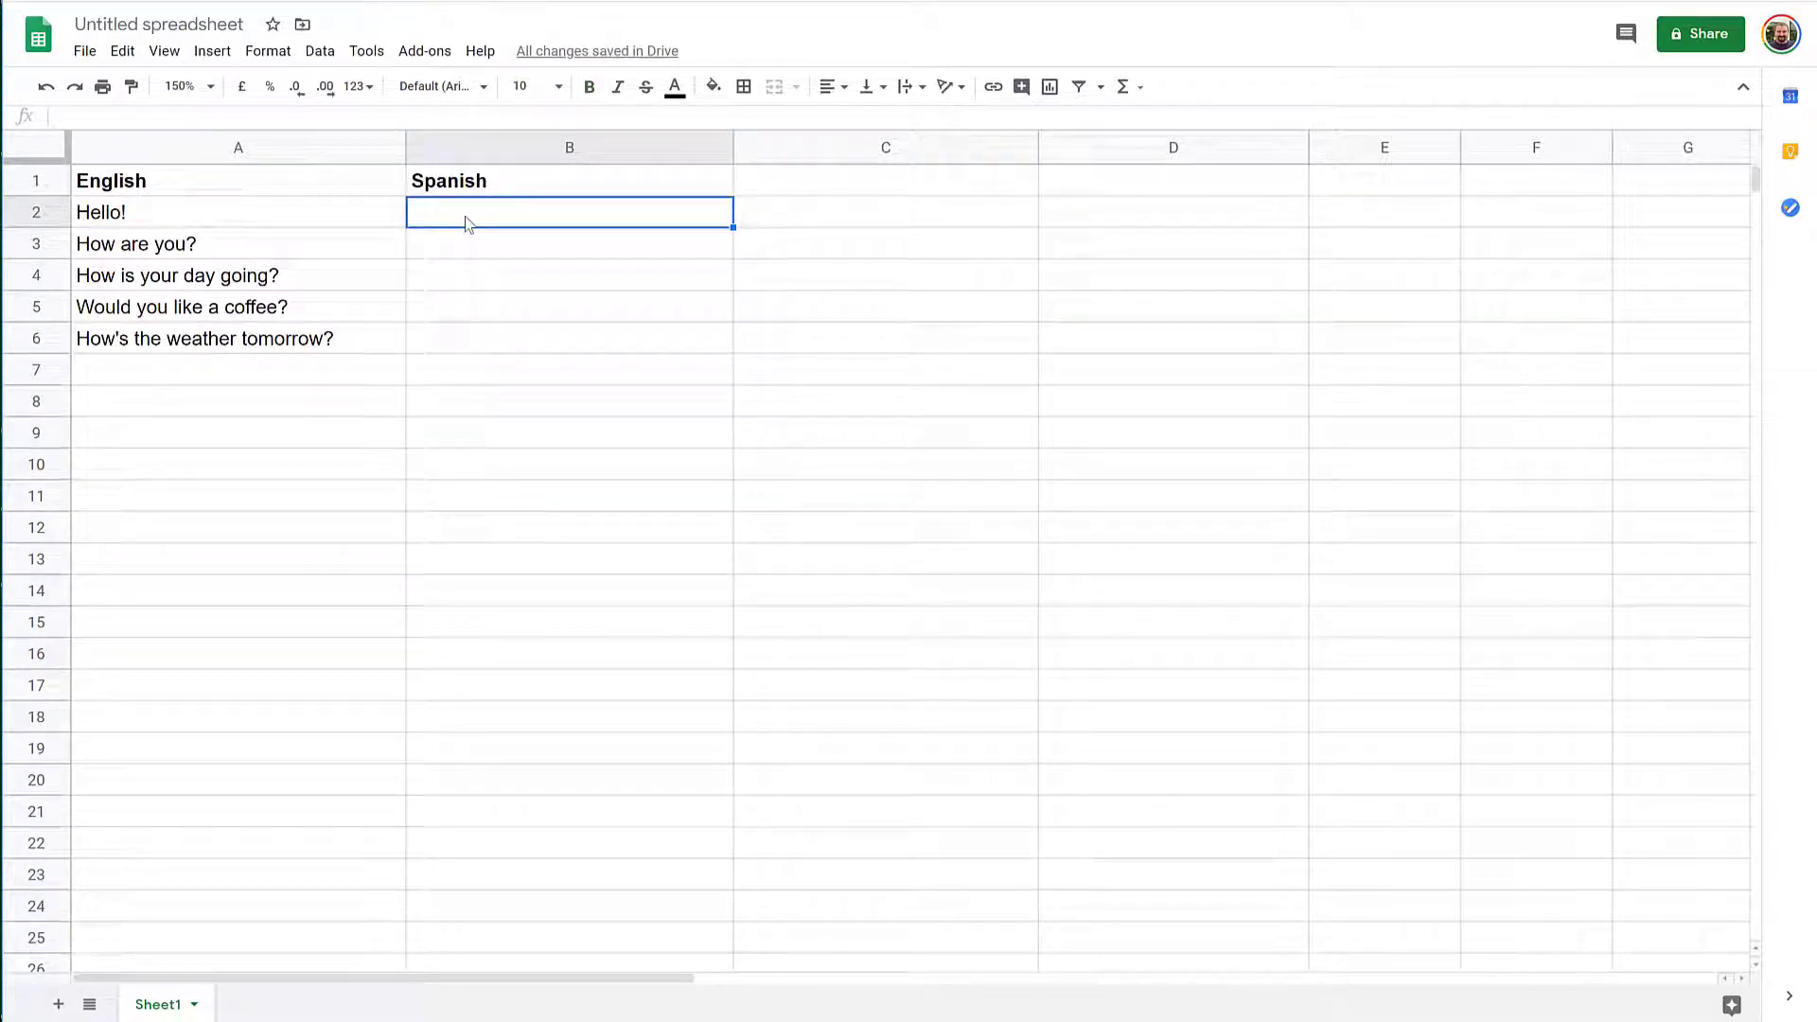
# Step: Enter =GOOGLETRANSLATE(A2,"en","es") in B2 and fill it down to B6
pyautogui.write('=')
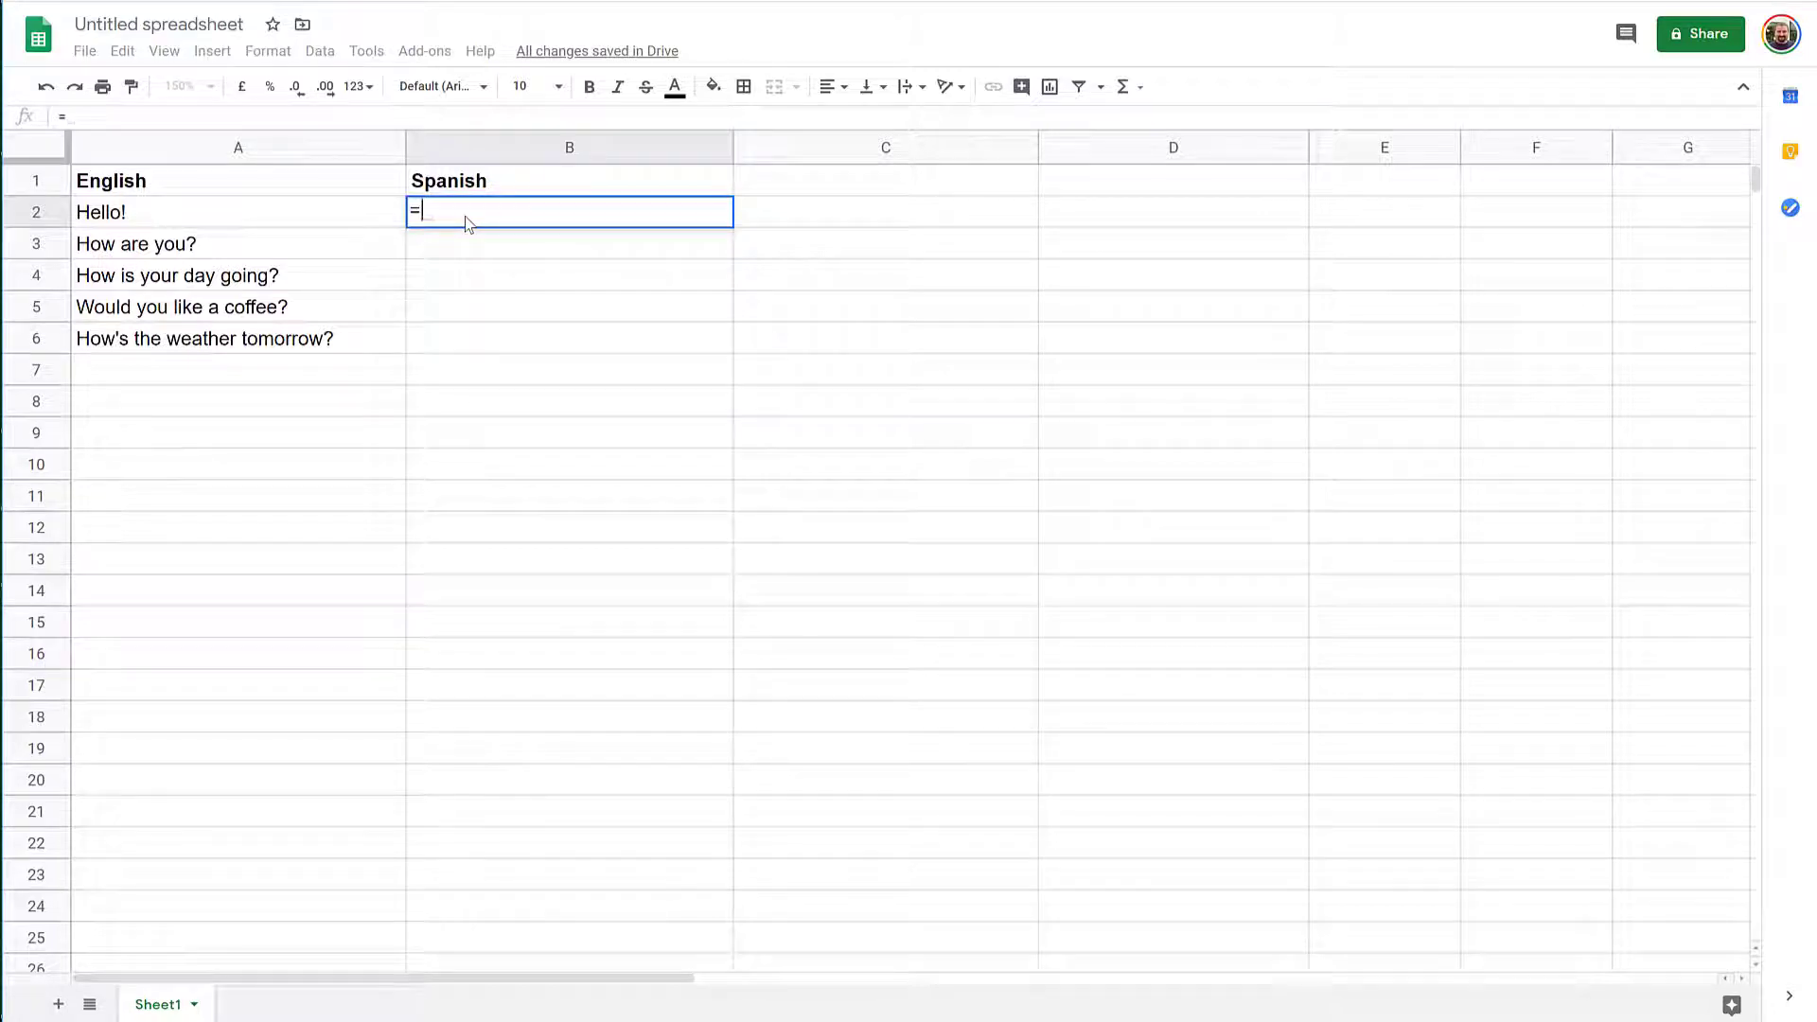
pyautogui.write('GOOGLETRAS')
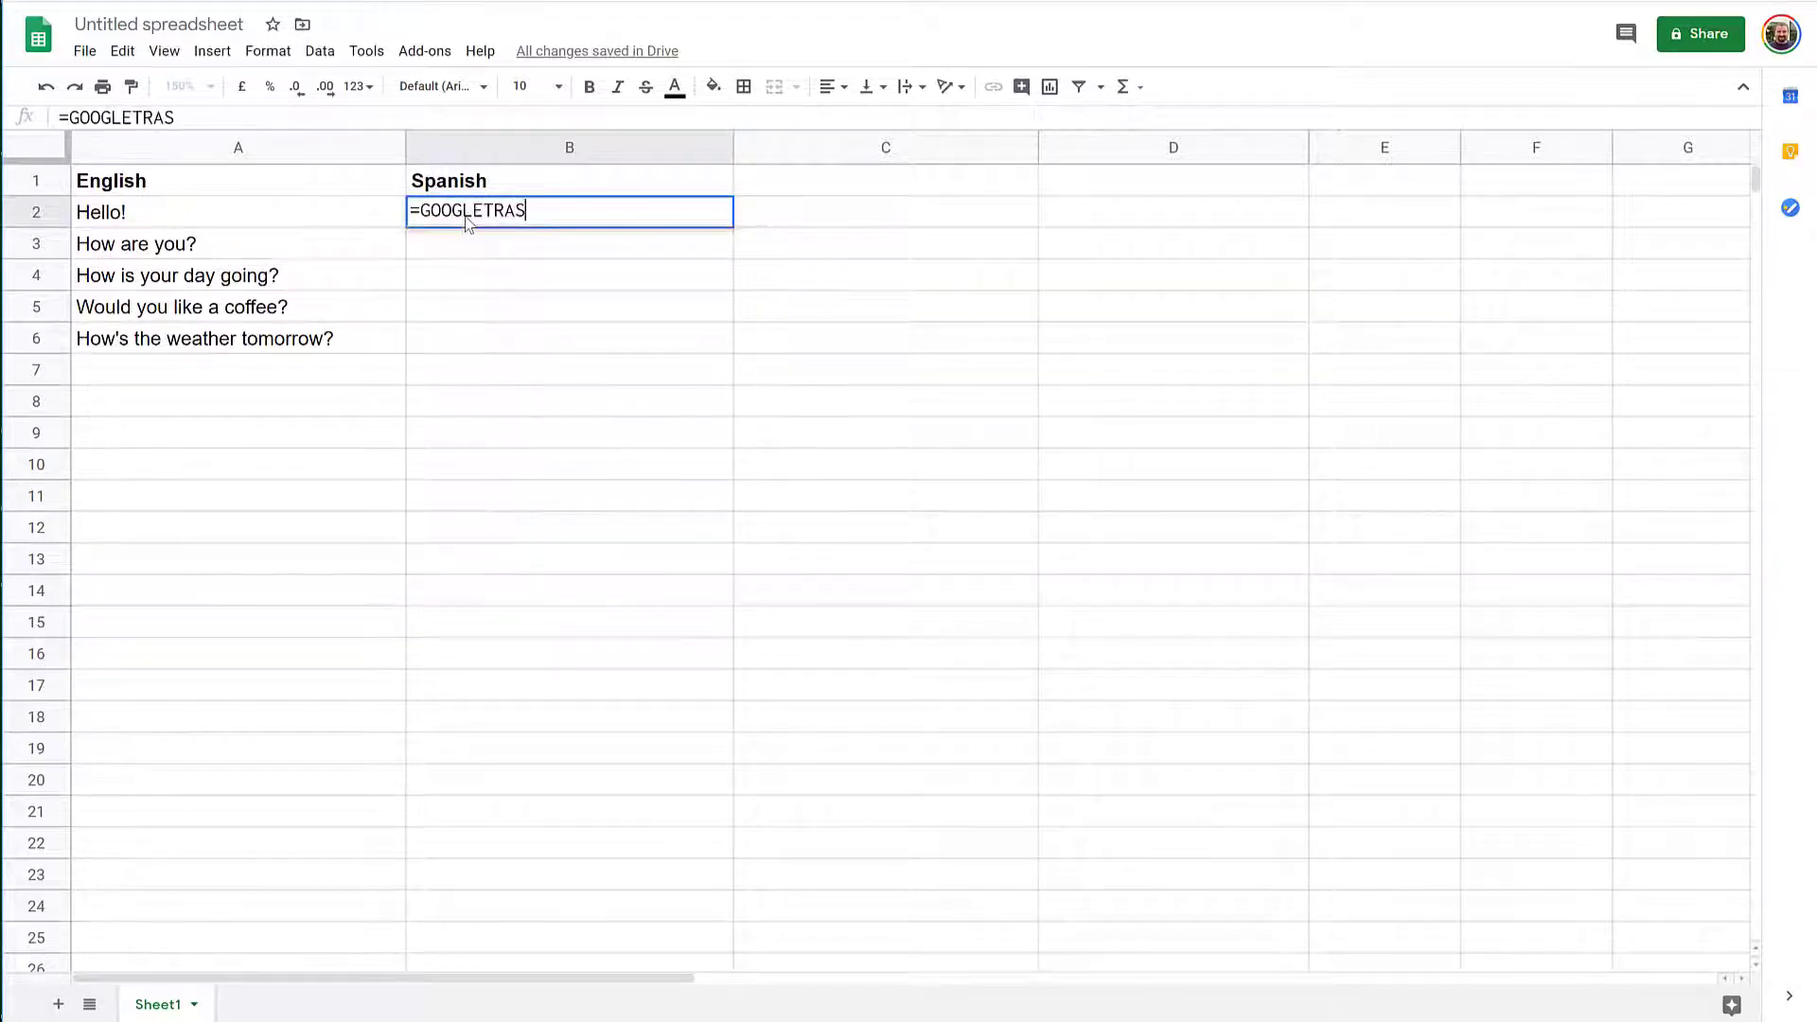
pyautogui.press('BackSpace')
pyautogui.write('NSLATE(')
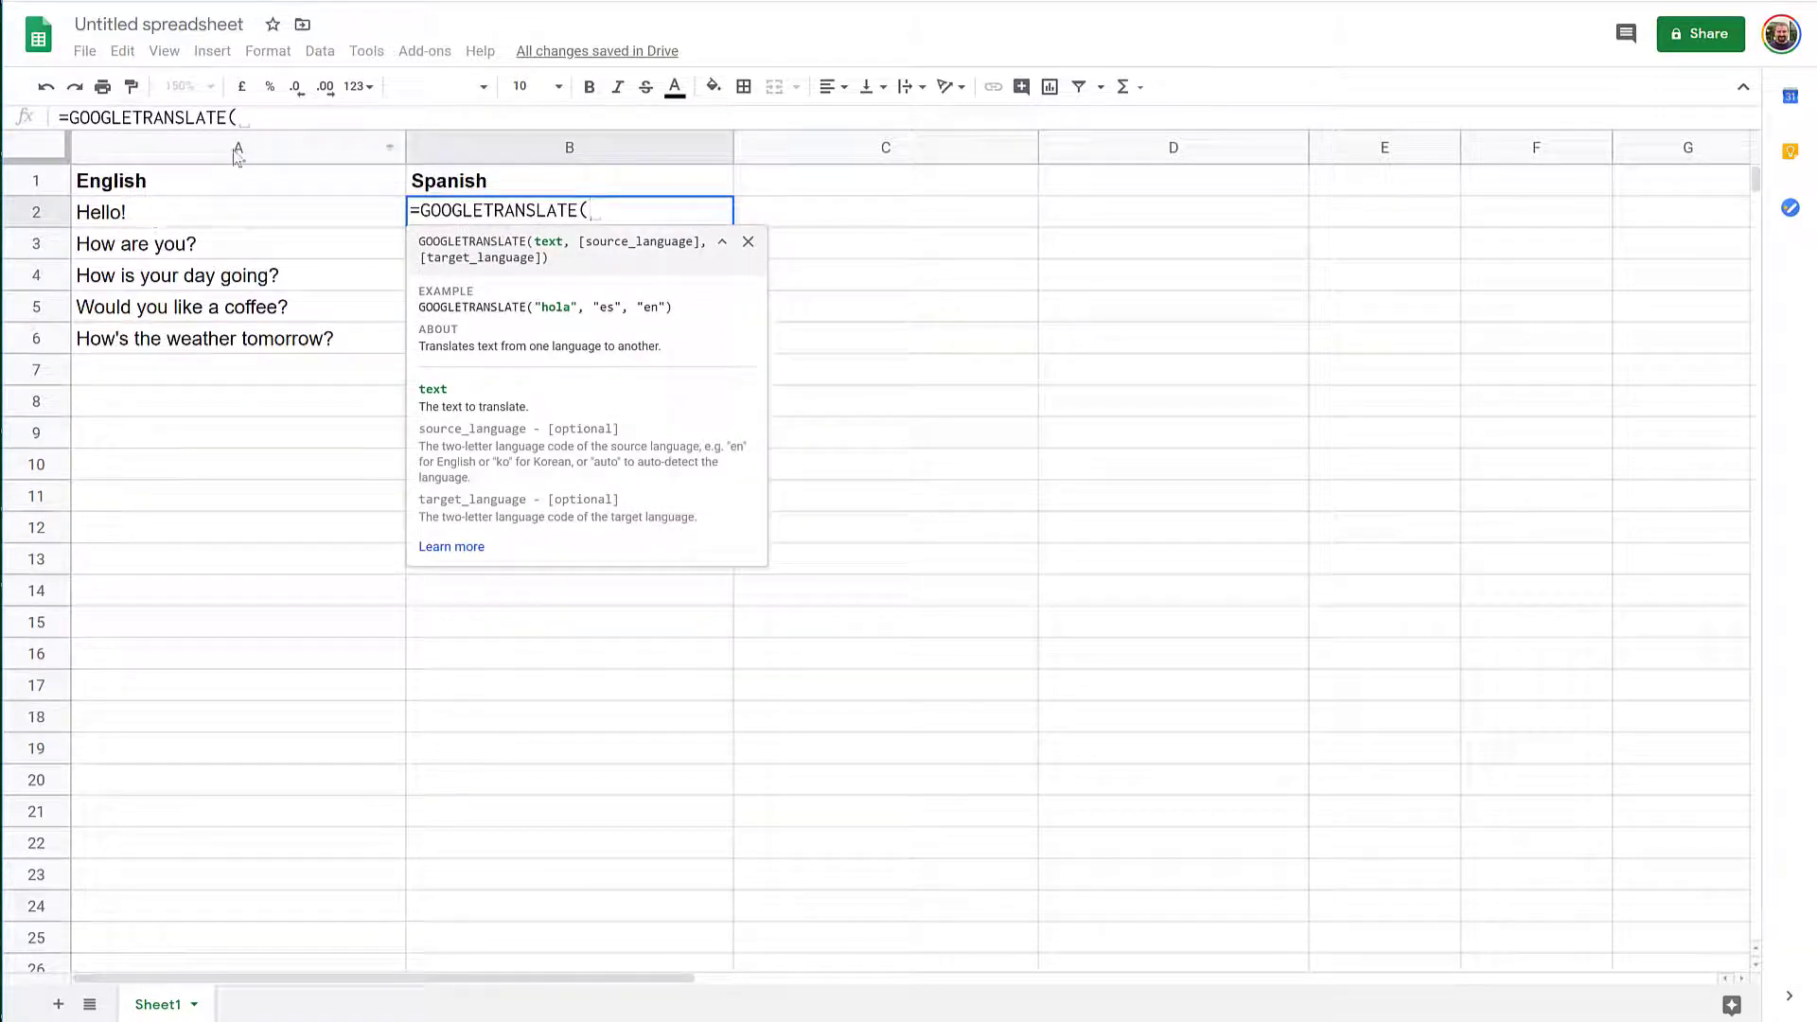
pyautogui.click(174, 224)
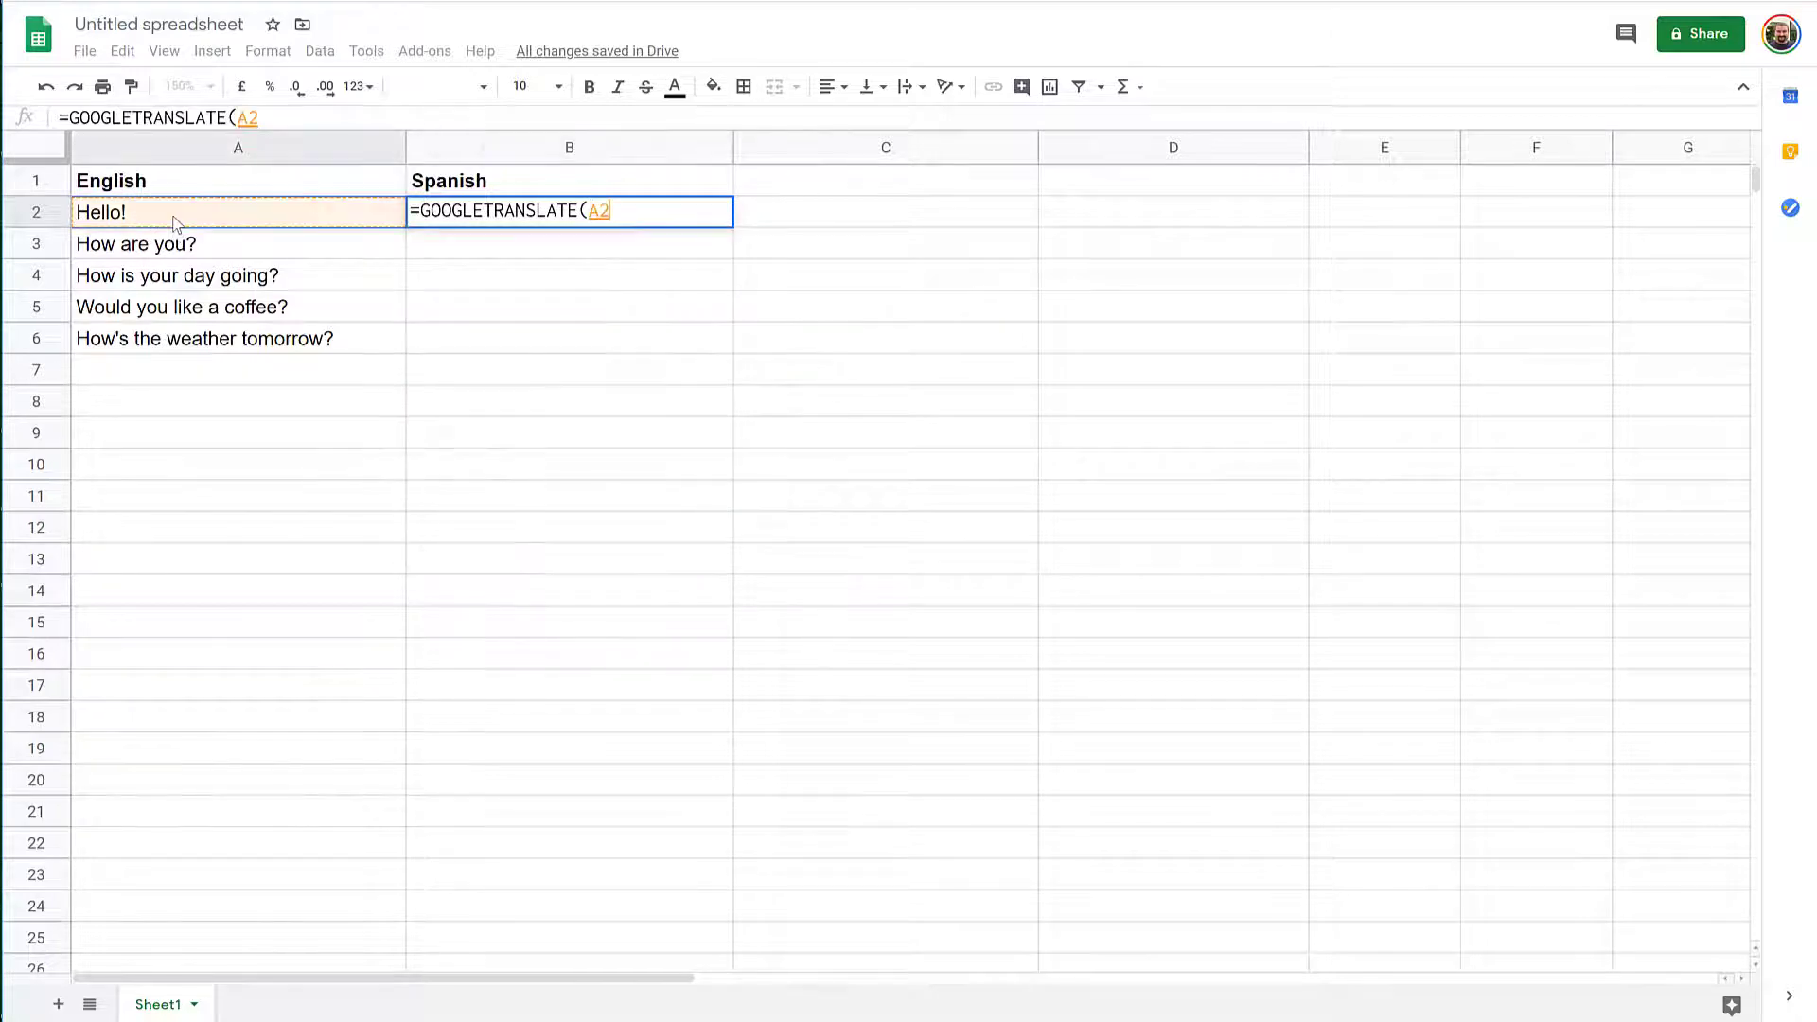
pyautogui.write(',')
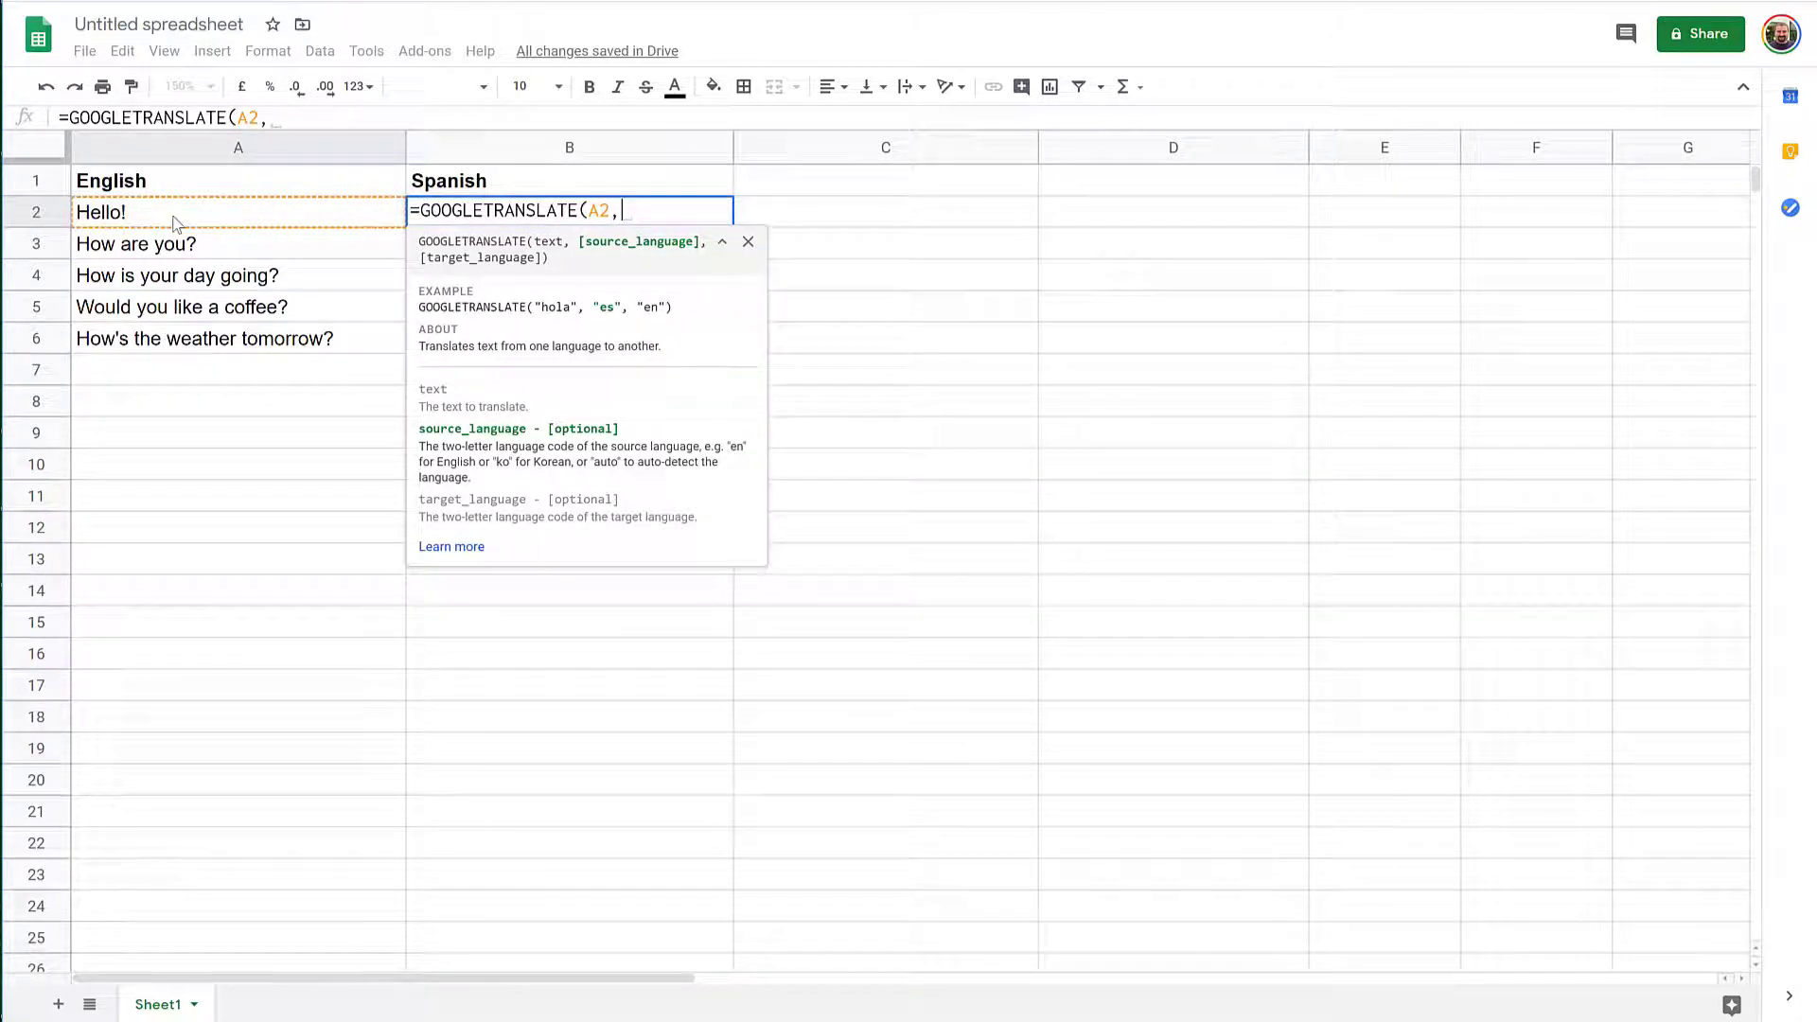
pyautogui.write('"en"')
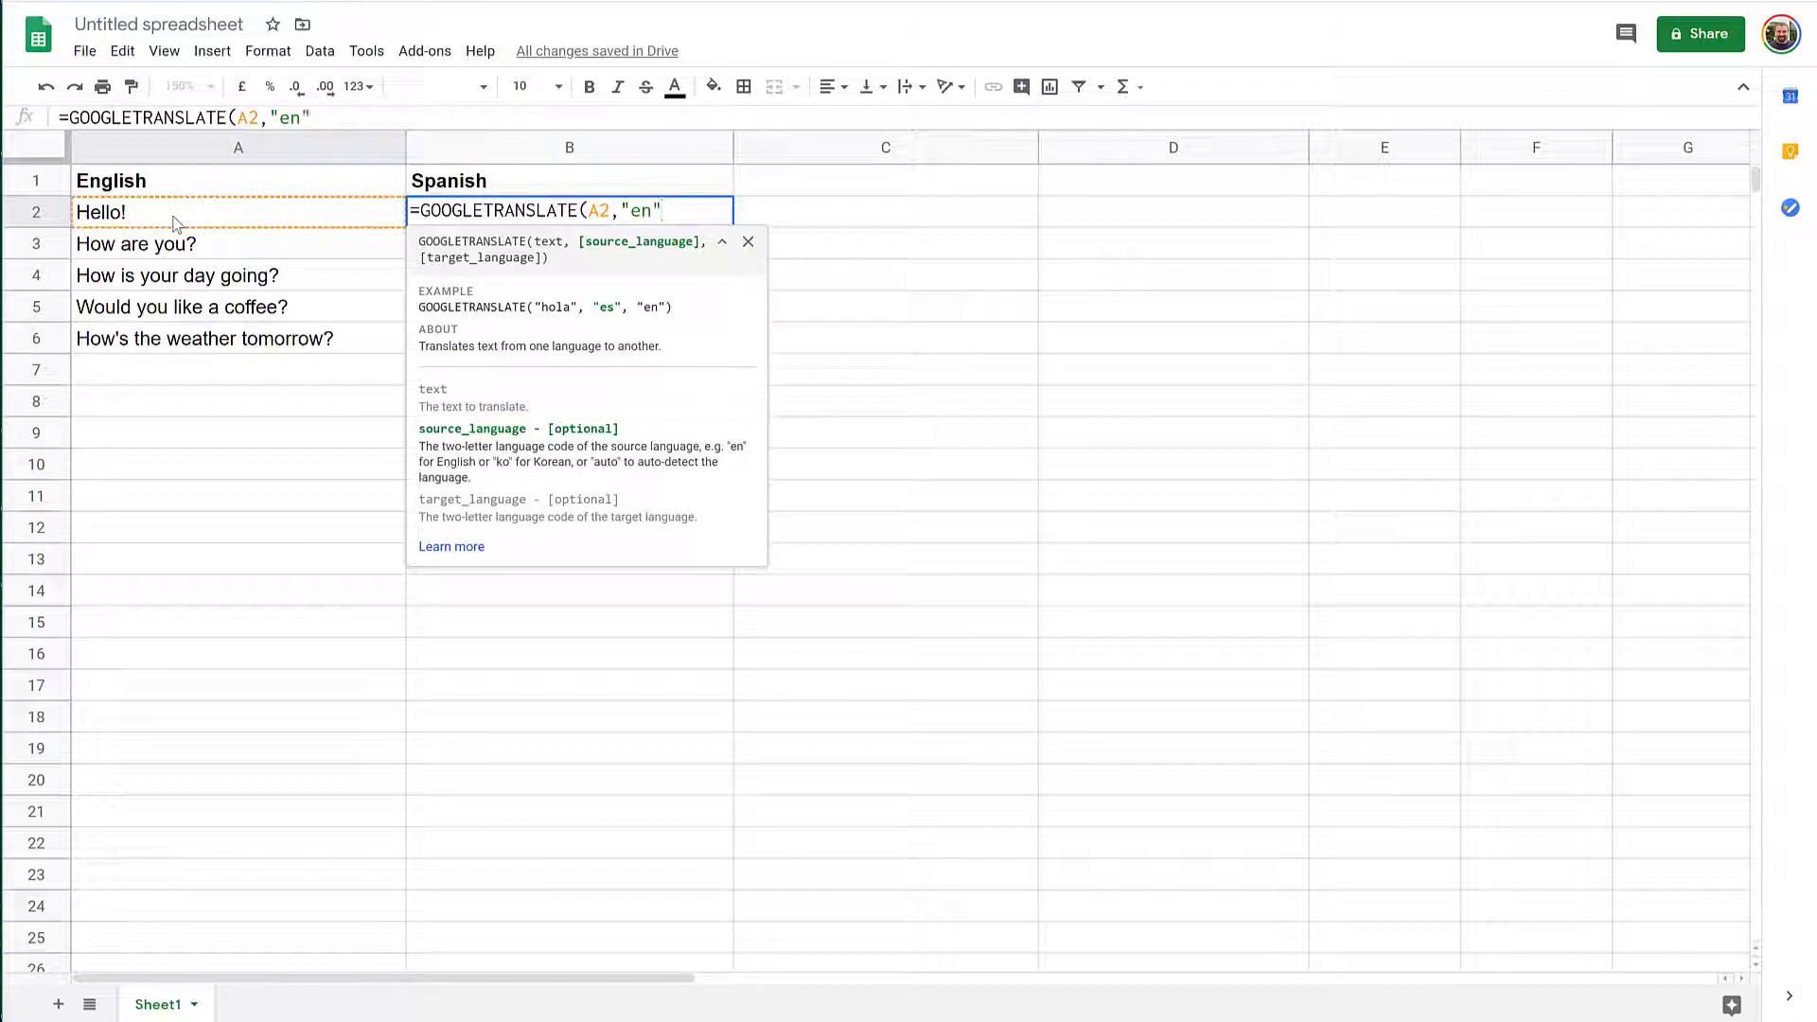
pyautogui.write(',')
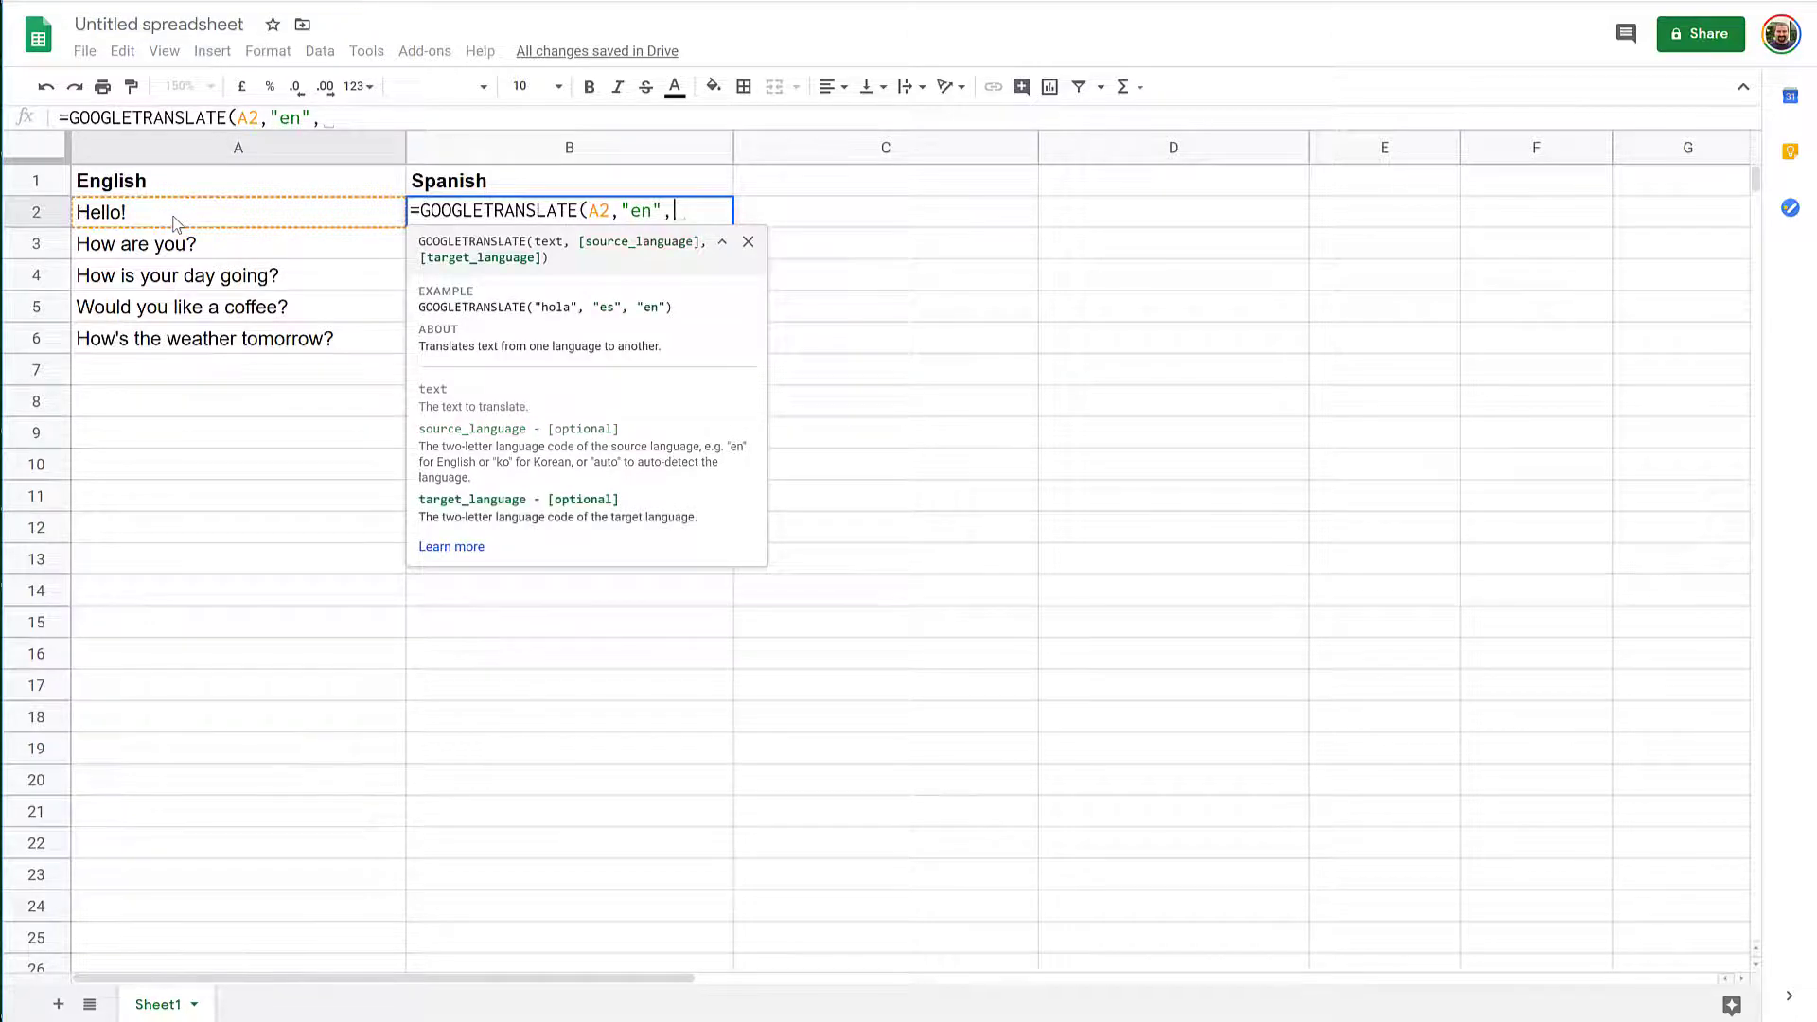
pyautogui.write('"')
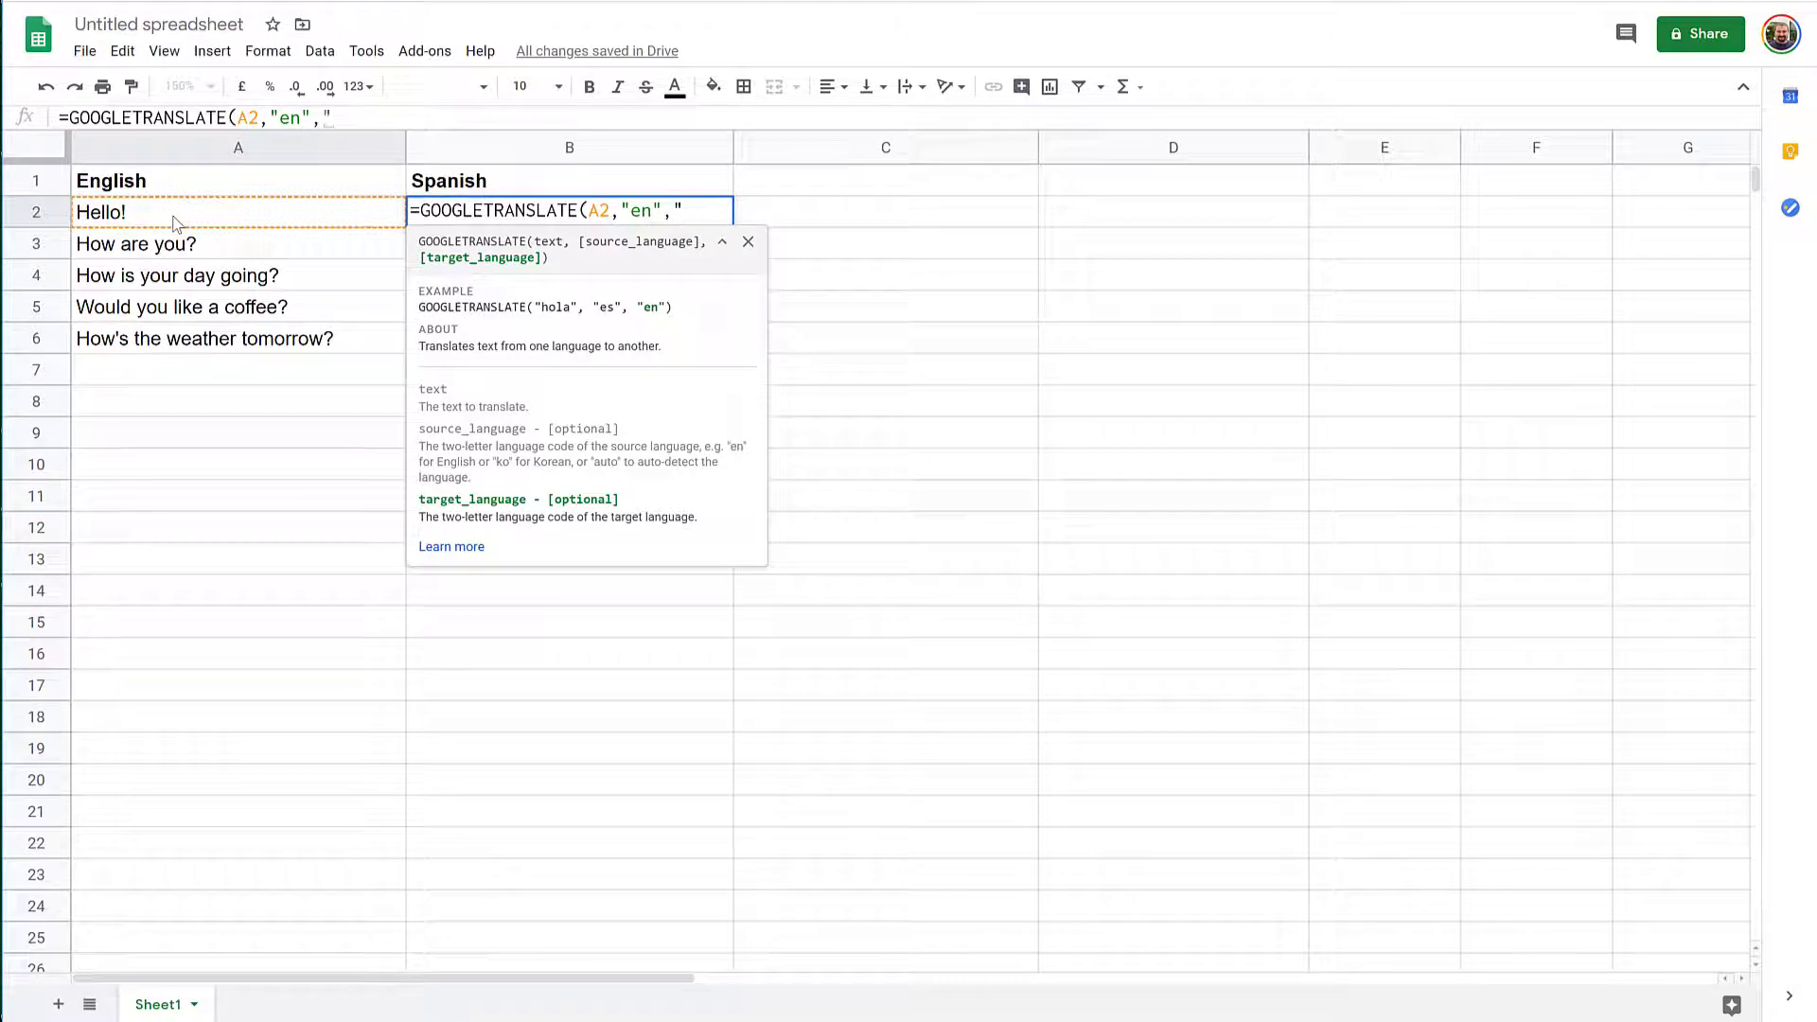
pyautogui.write('es")')
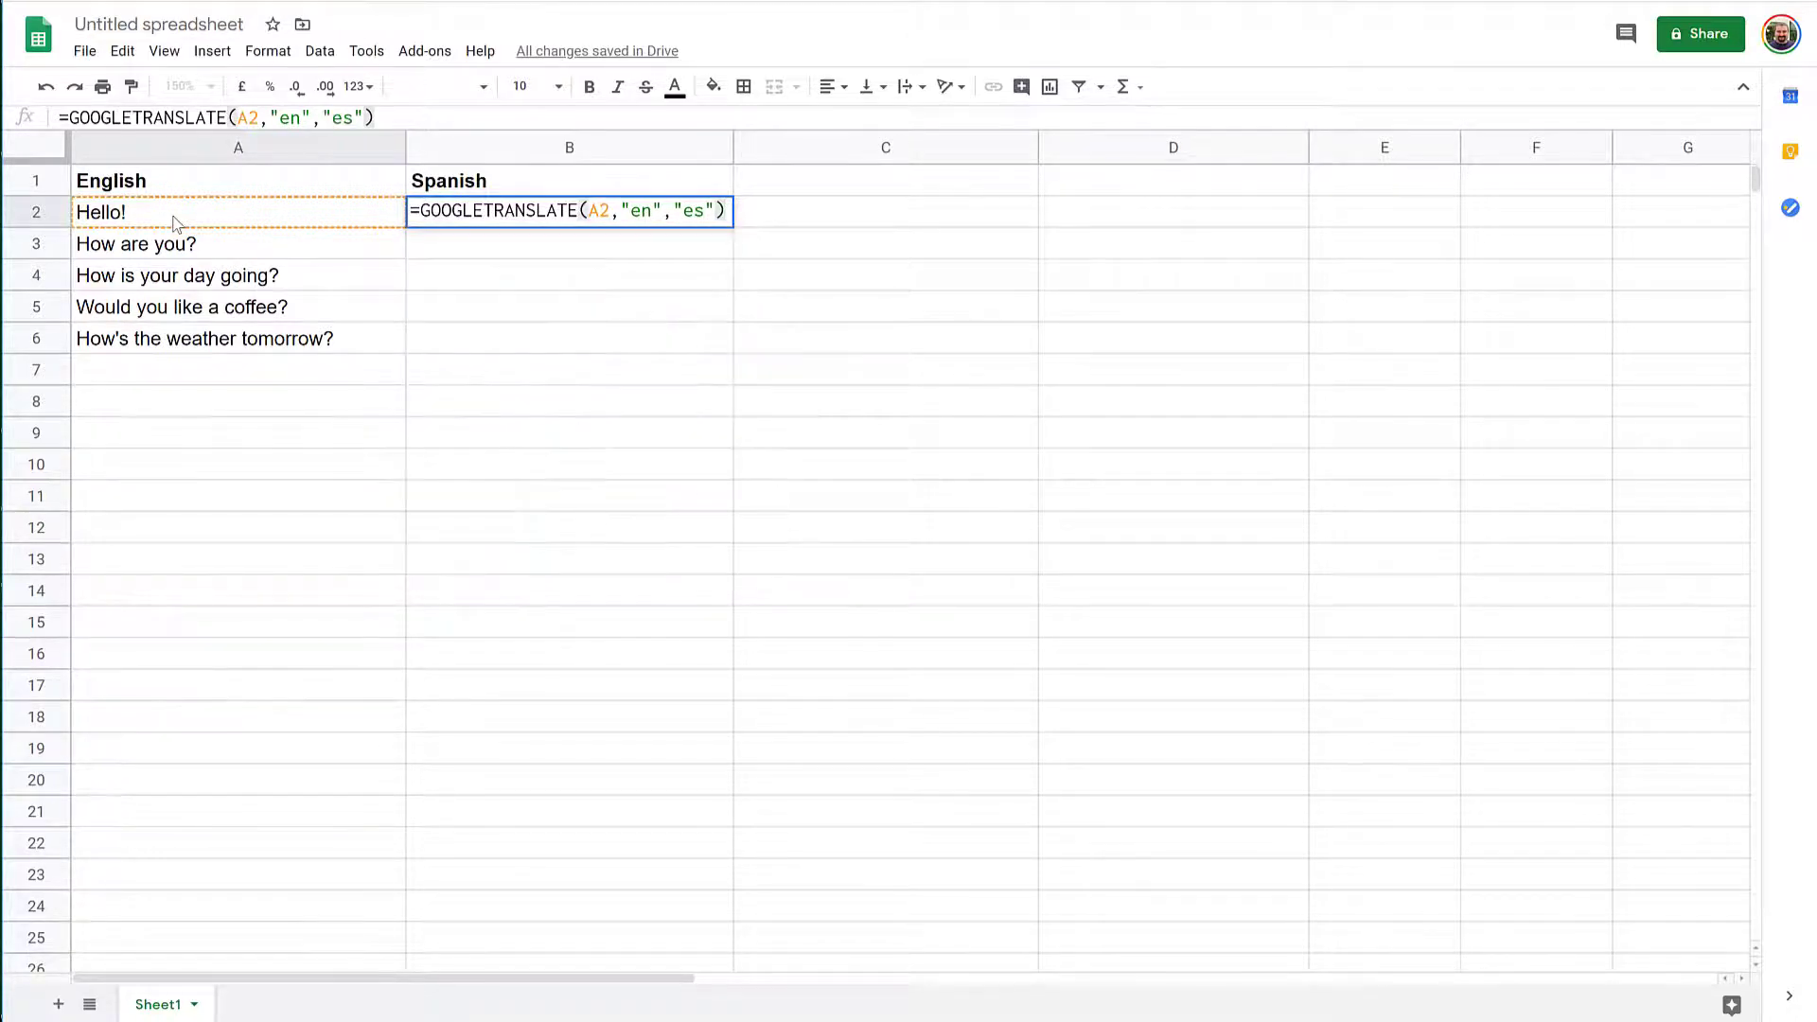
pyautogui.press('Return')
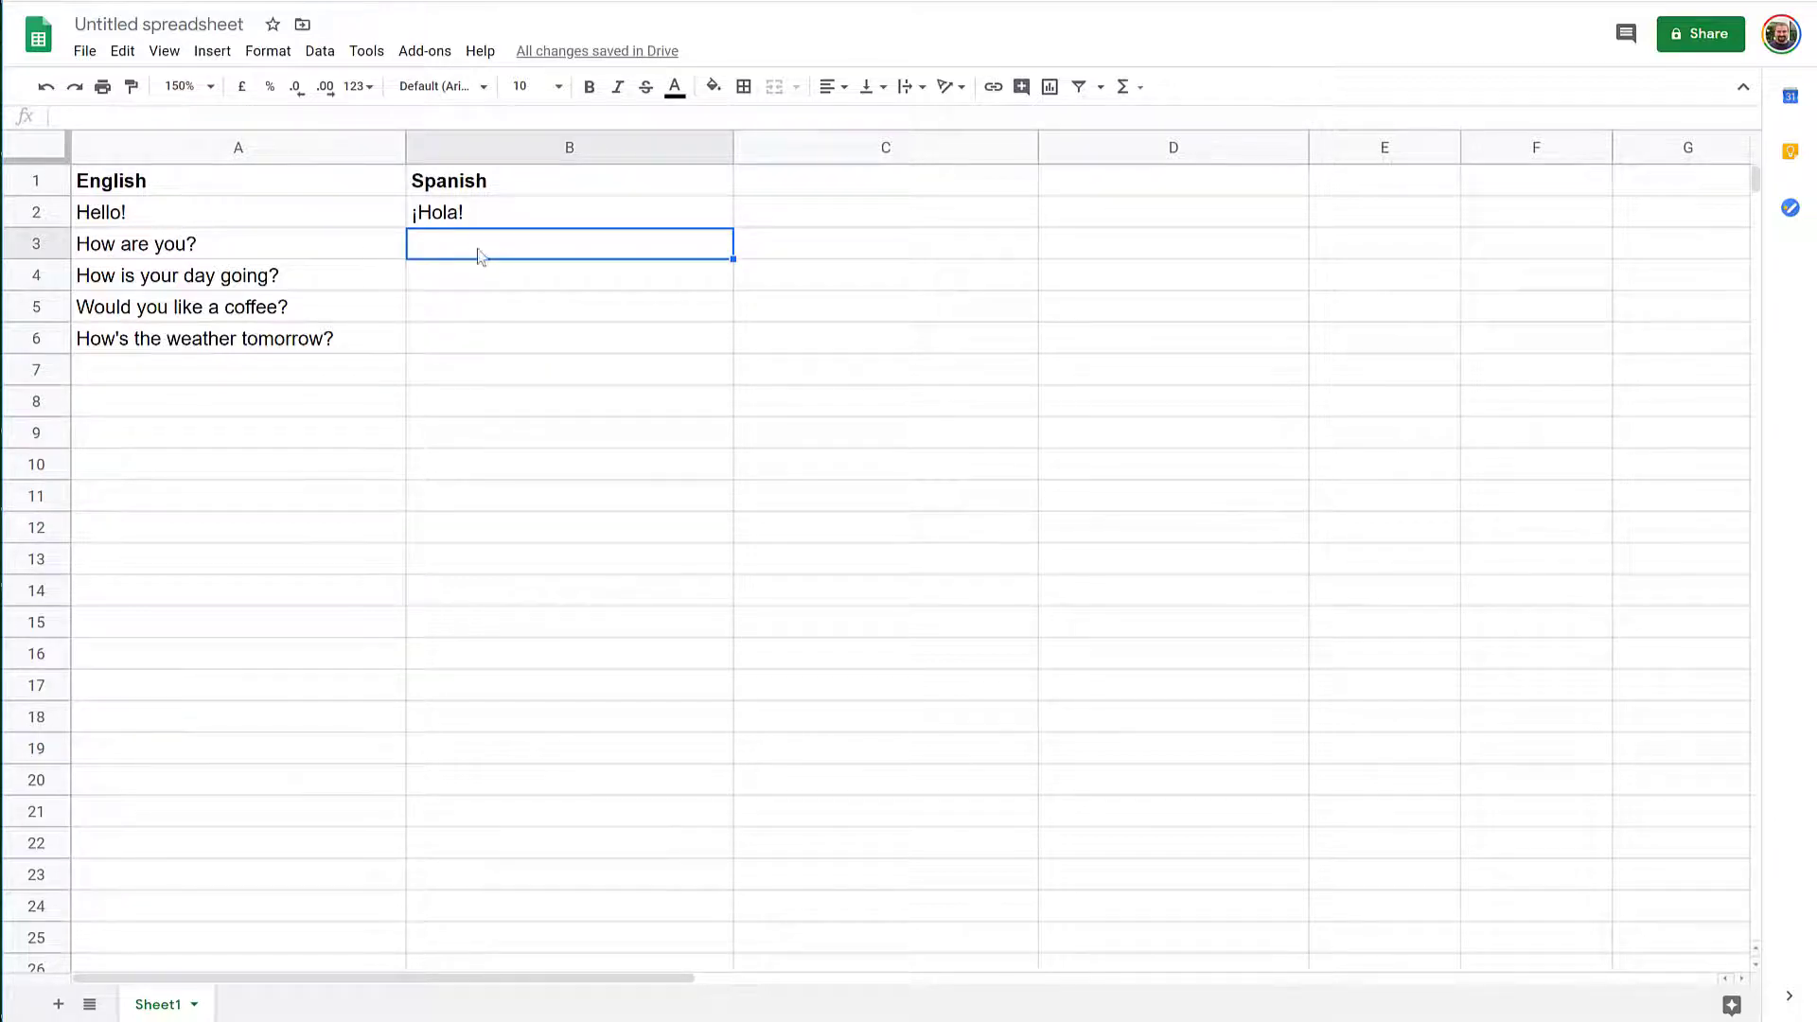
pyautogui.click(546, 216)
pyautogui.moveTo(733, 228); pyautogui.dragTo(724, 338)
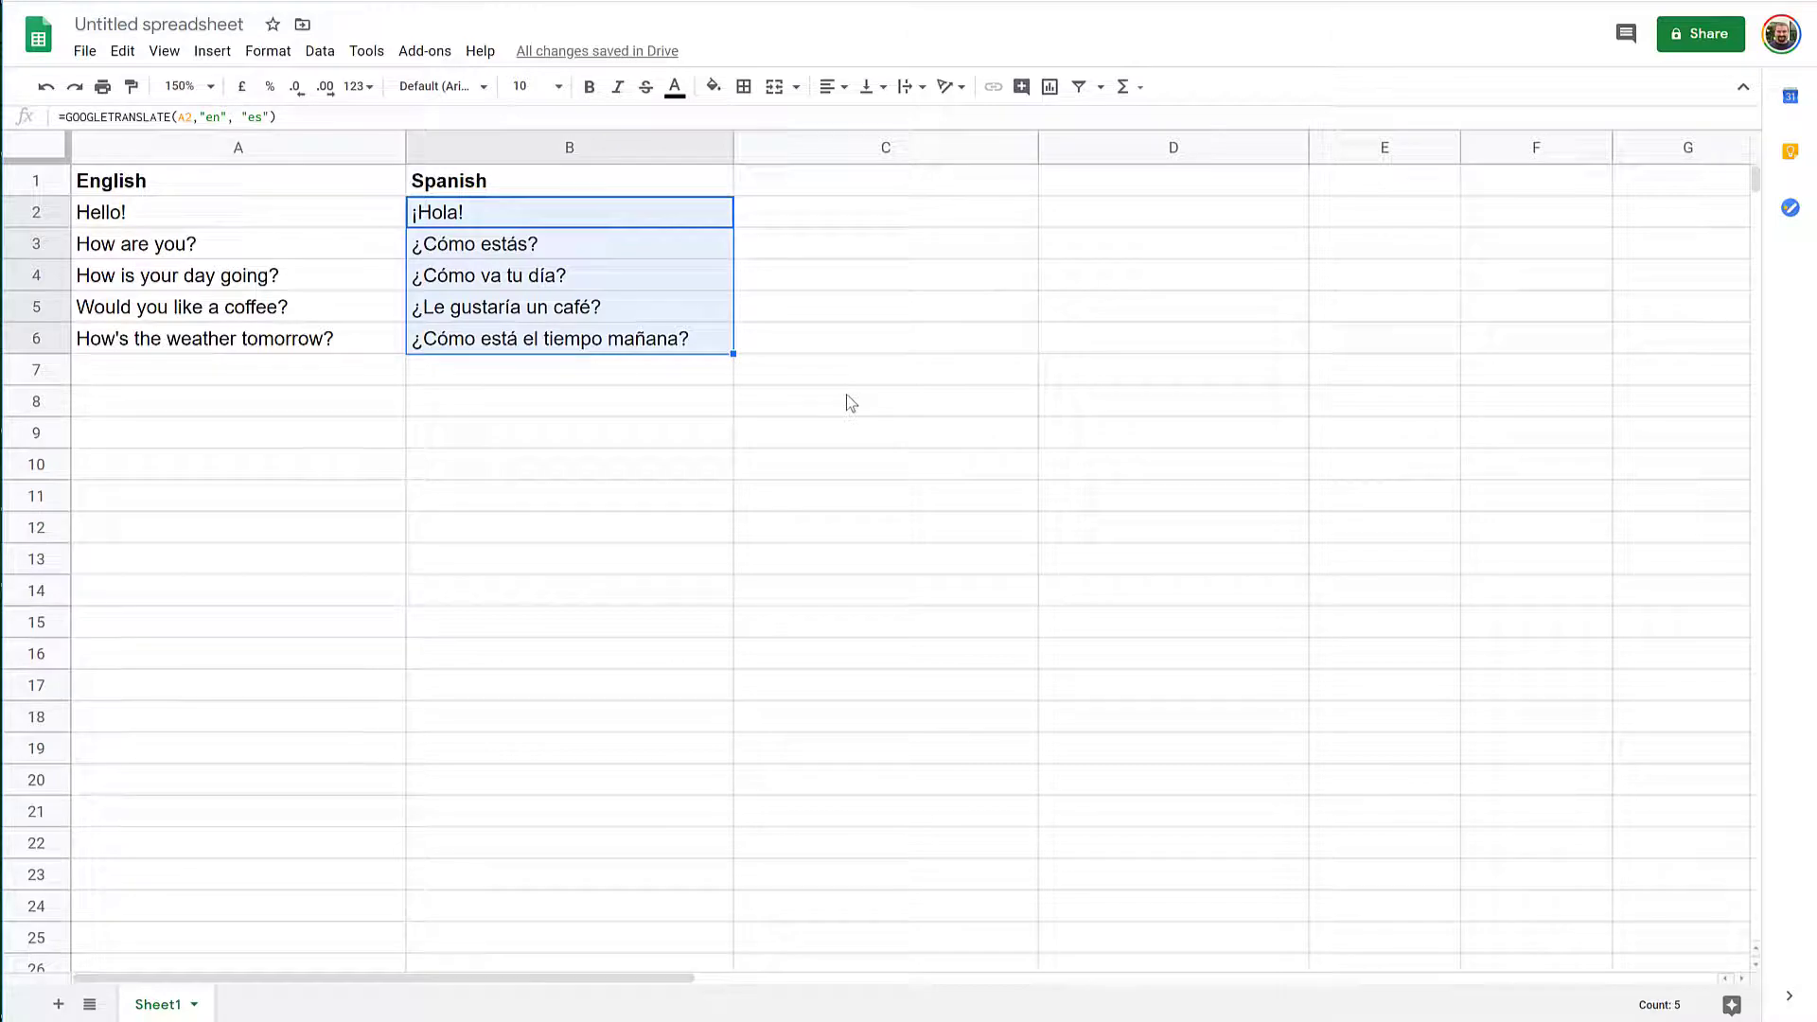
# Step: Enter the header 'French' in cell C1
pyautogui.click(817, 182)
pyautogui.write('French')
pyautogui.press('Return')
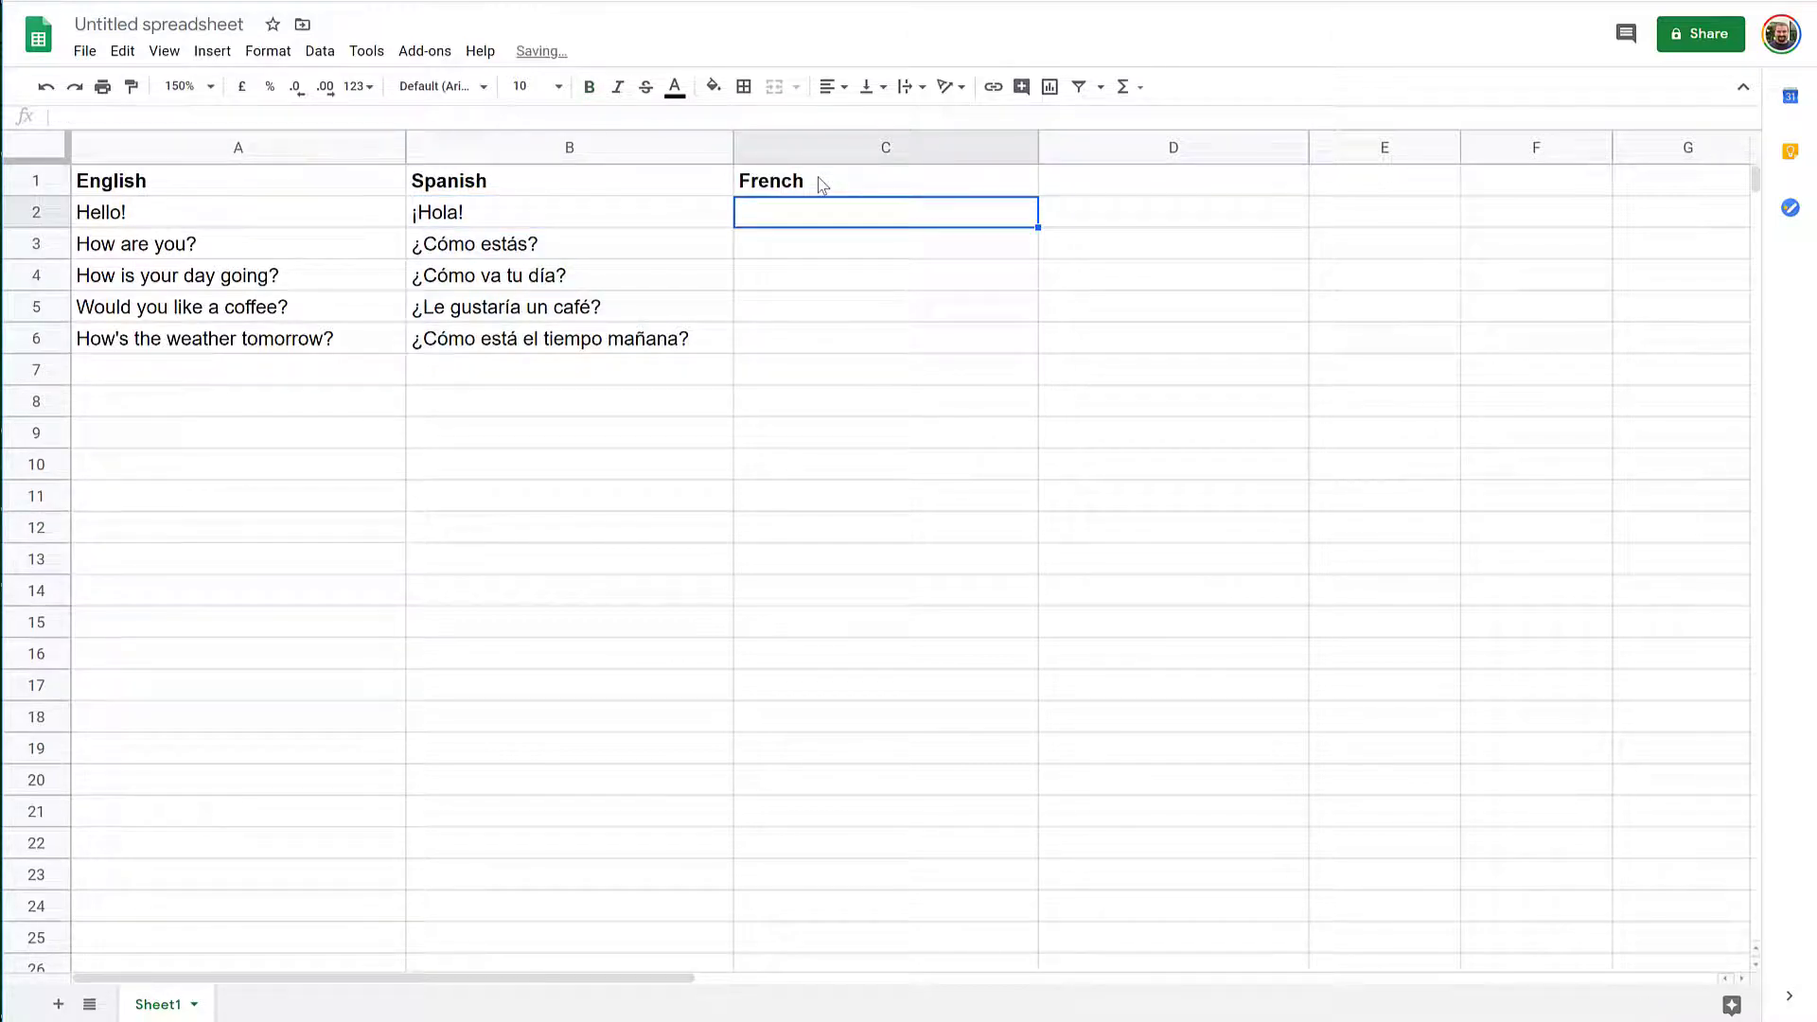
# Step: Enter =GOOGLETRANSLATE(A2,"auto", "fr") in C2 and fill it down to C6
pyautogui.write('=GOOGLETRA')
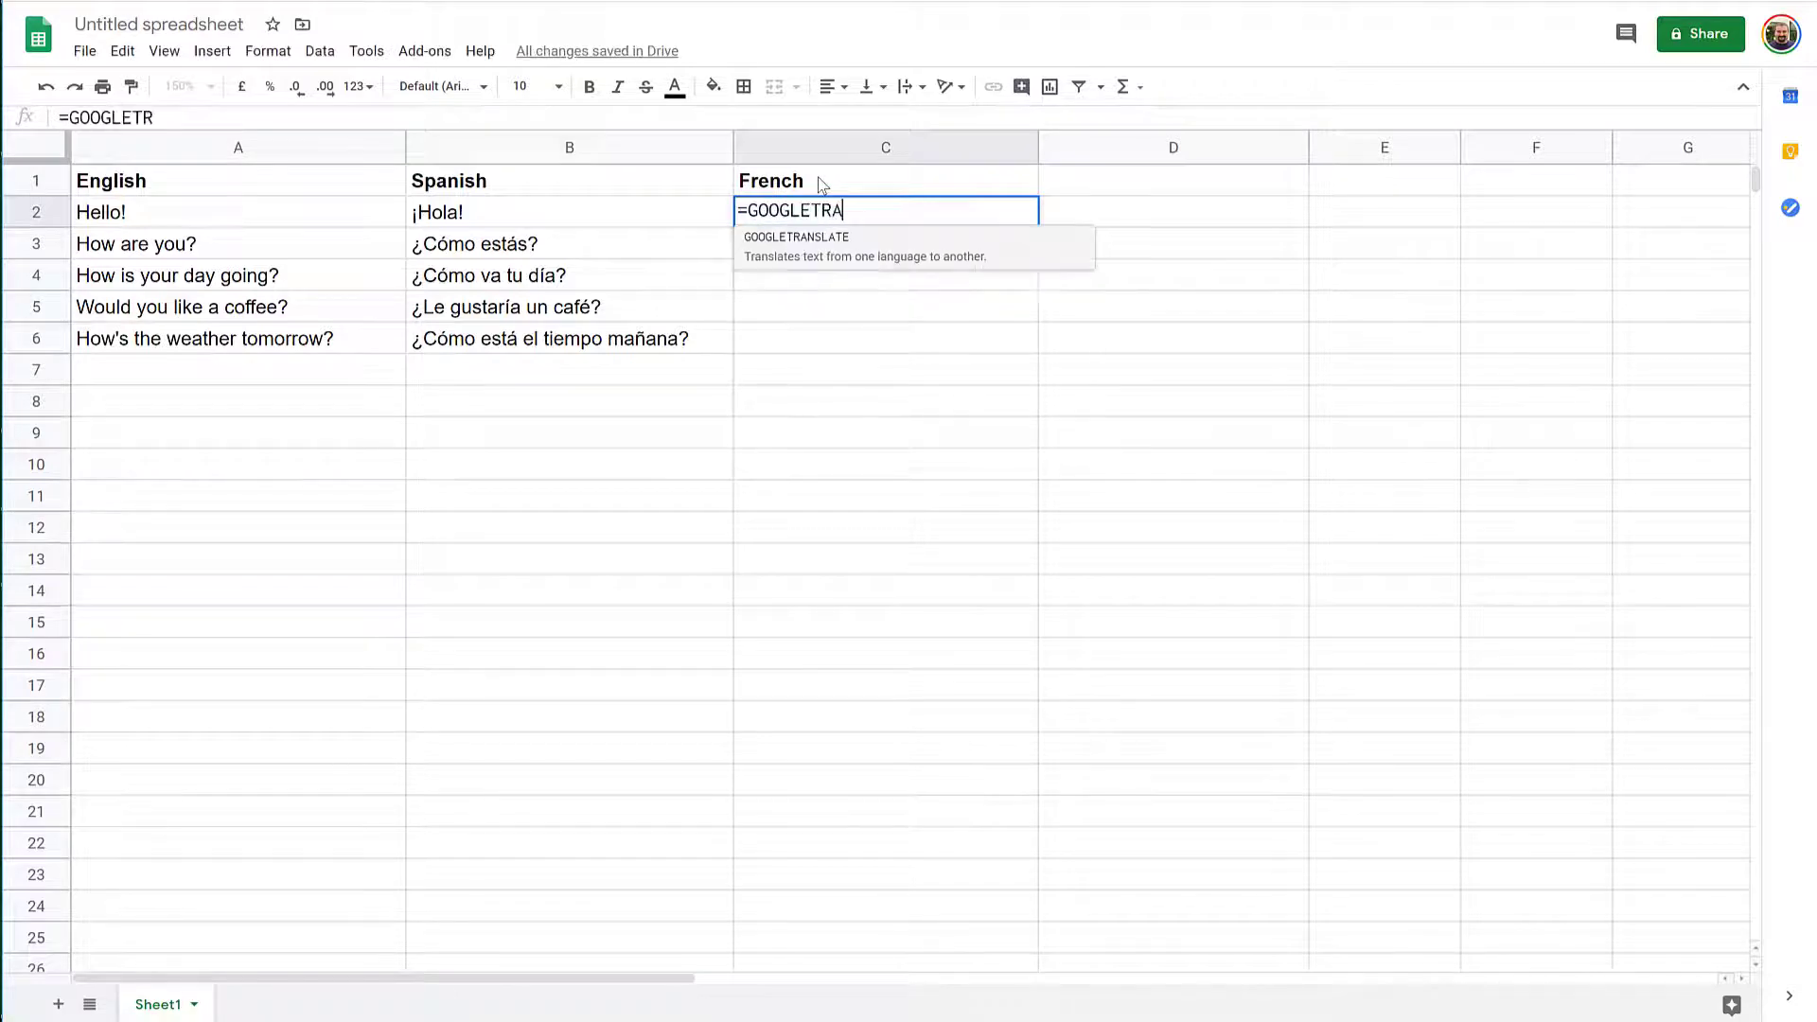
pyautogui.write('NSLATE(')
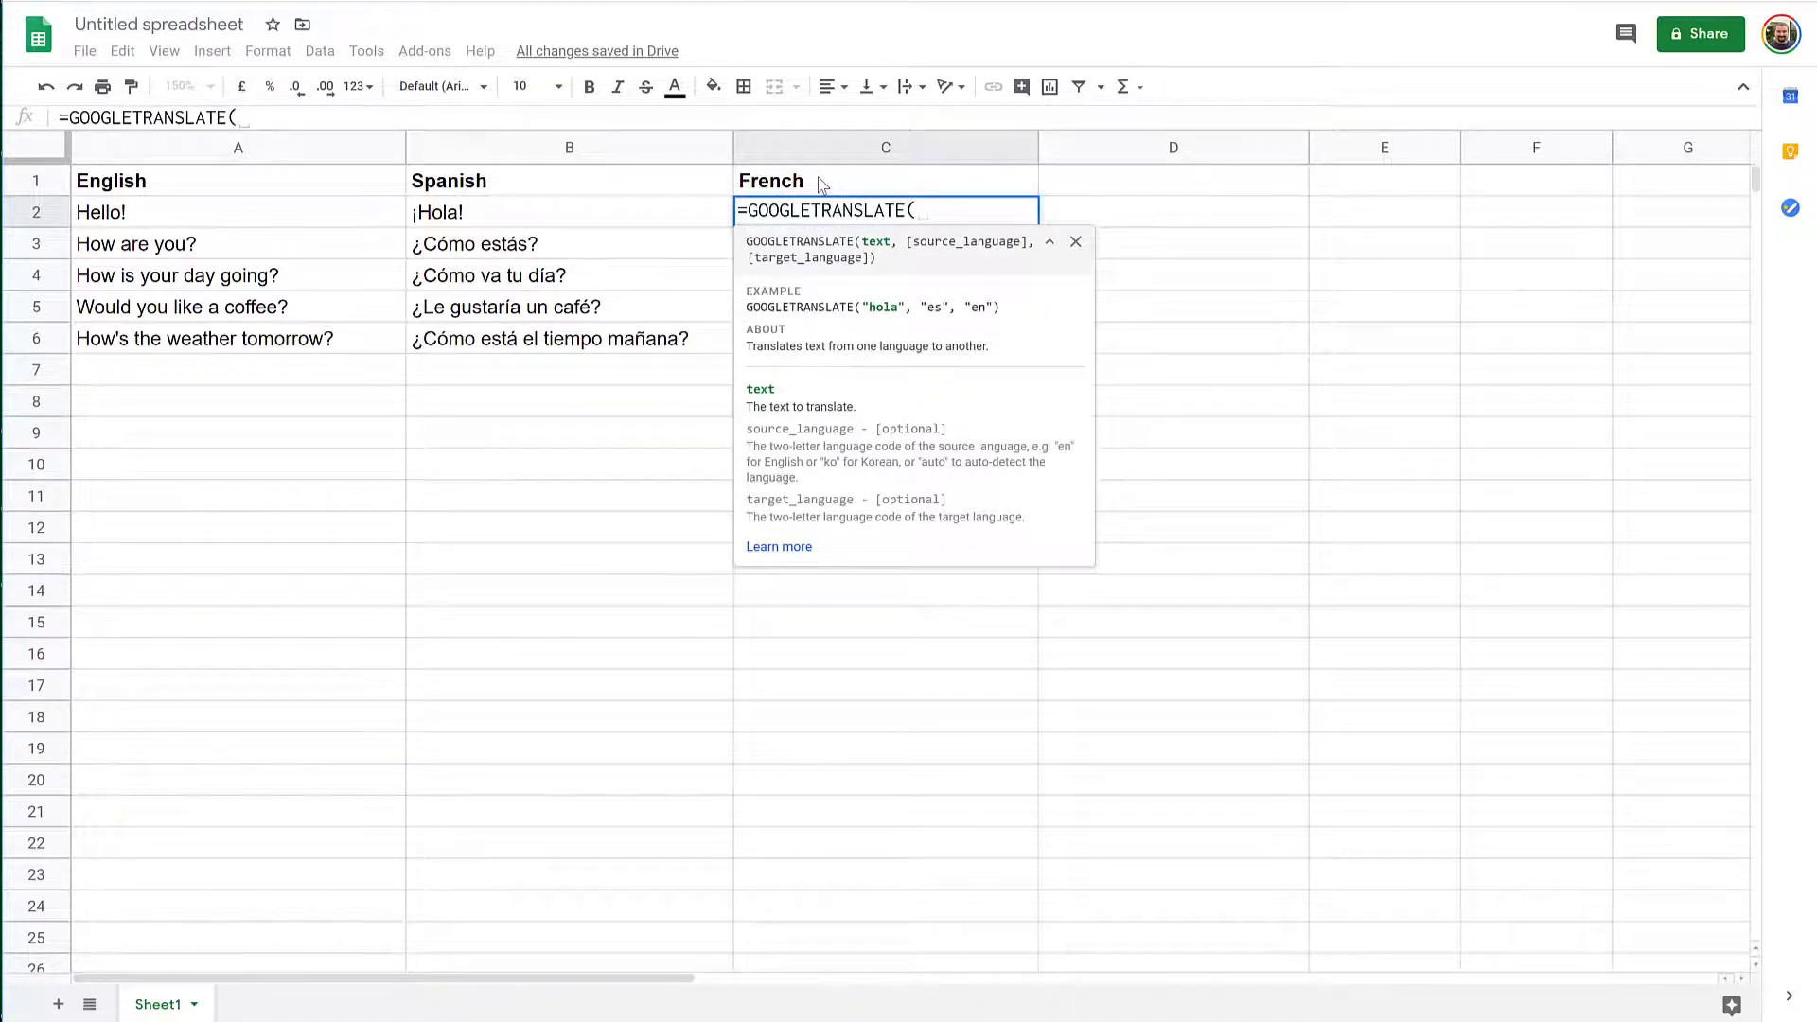
pyautogui.click(350, 212)
pyautogui.write(',')
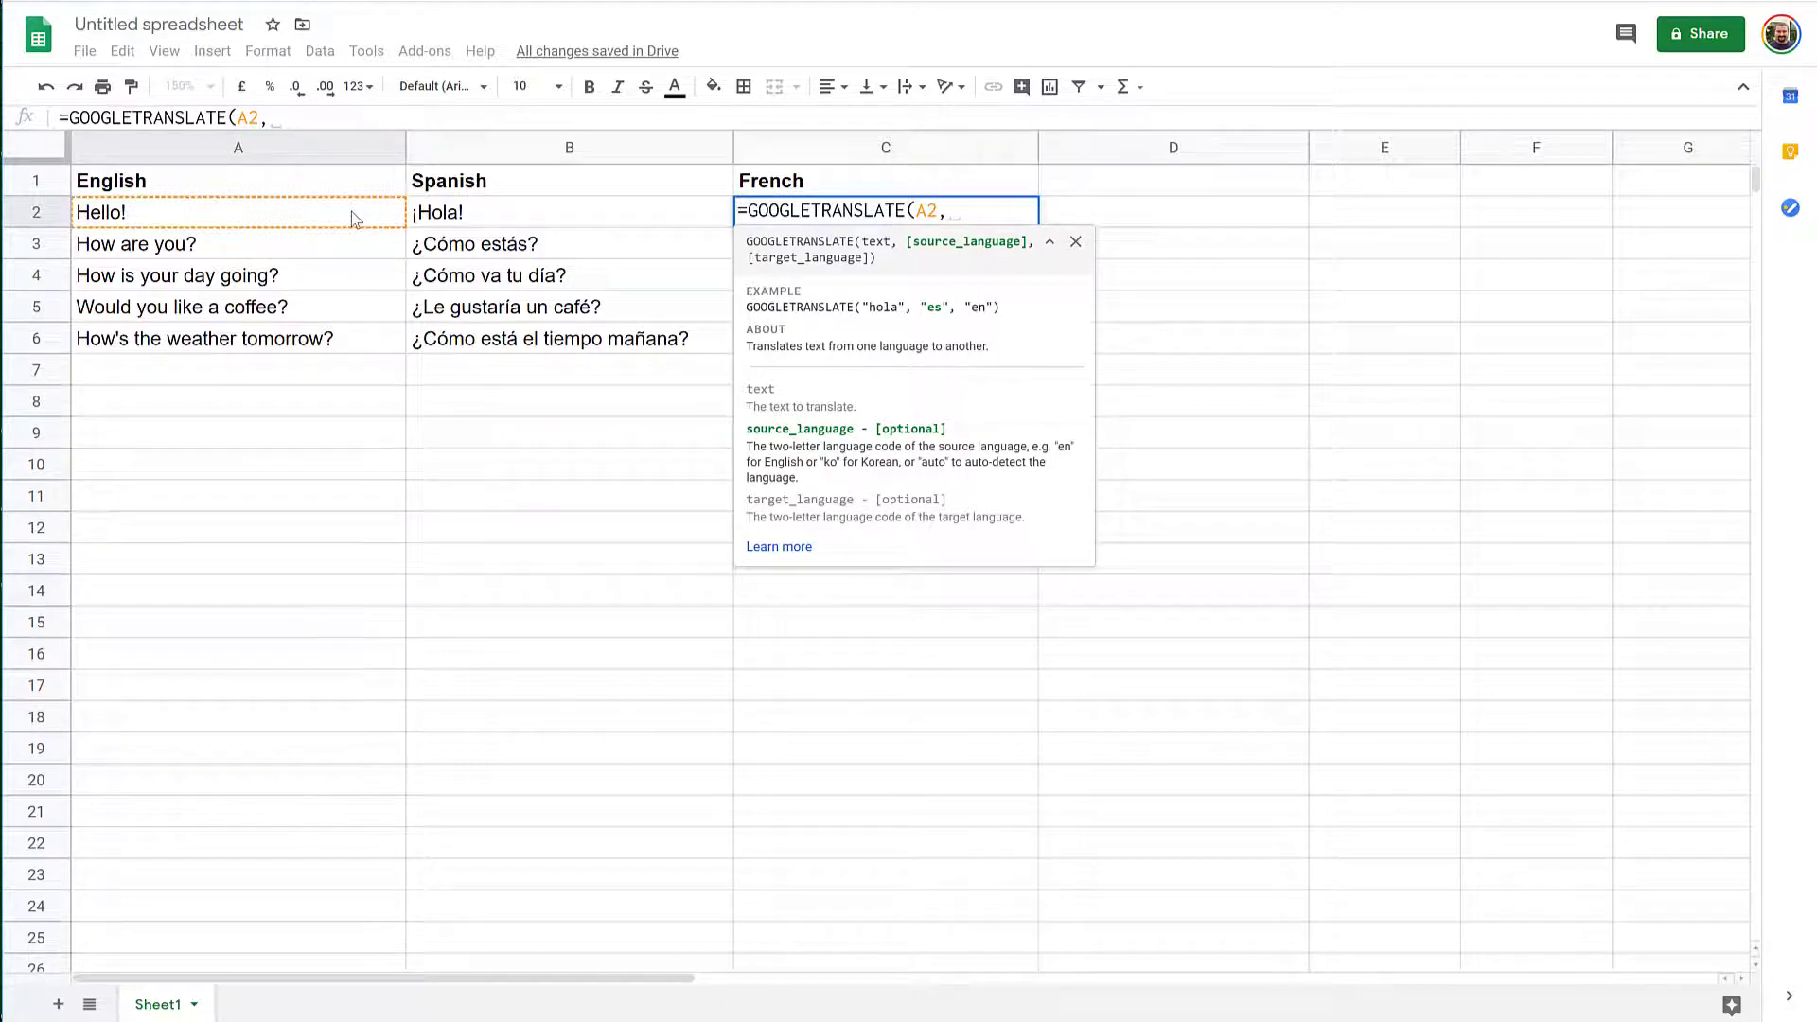
pyautogui.write('"auto"')
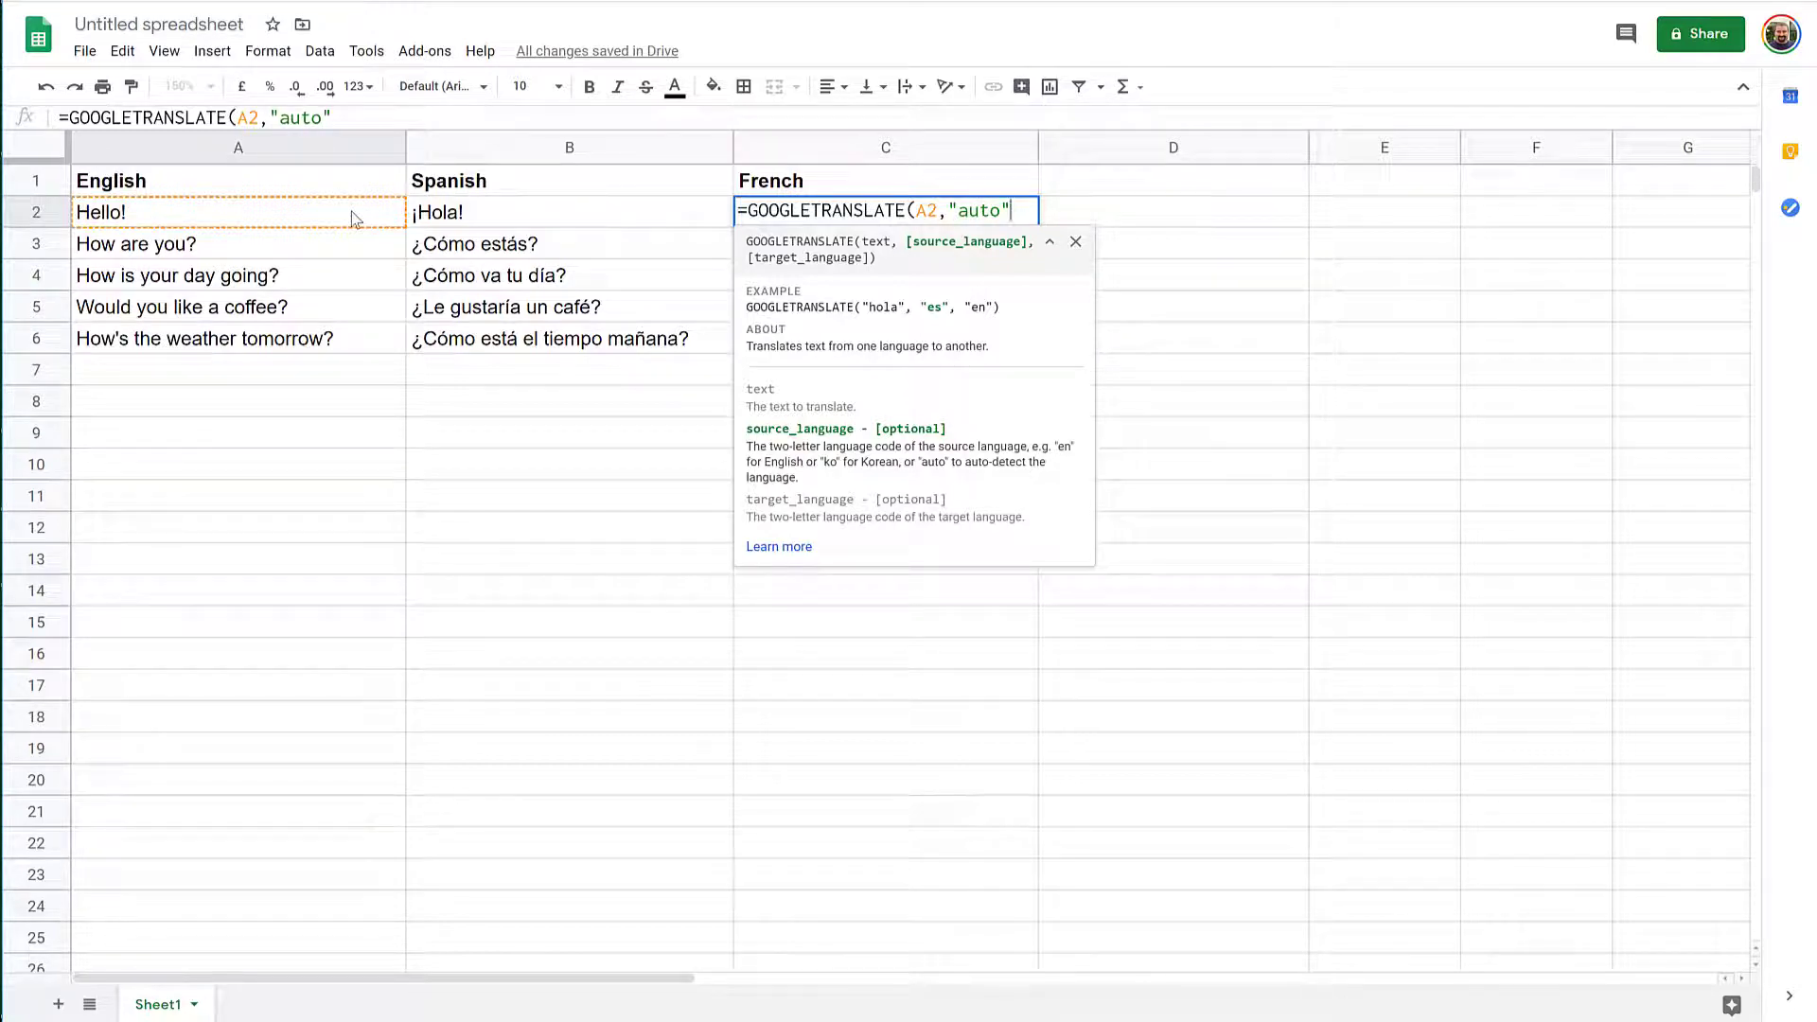
pyautogui.write(', "fr")')
pyautogui.press('Return')
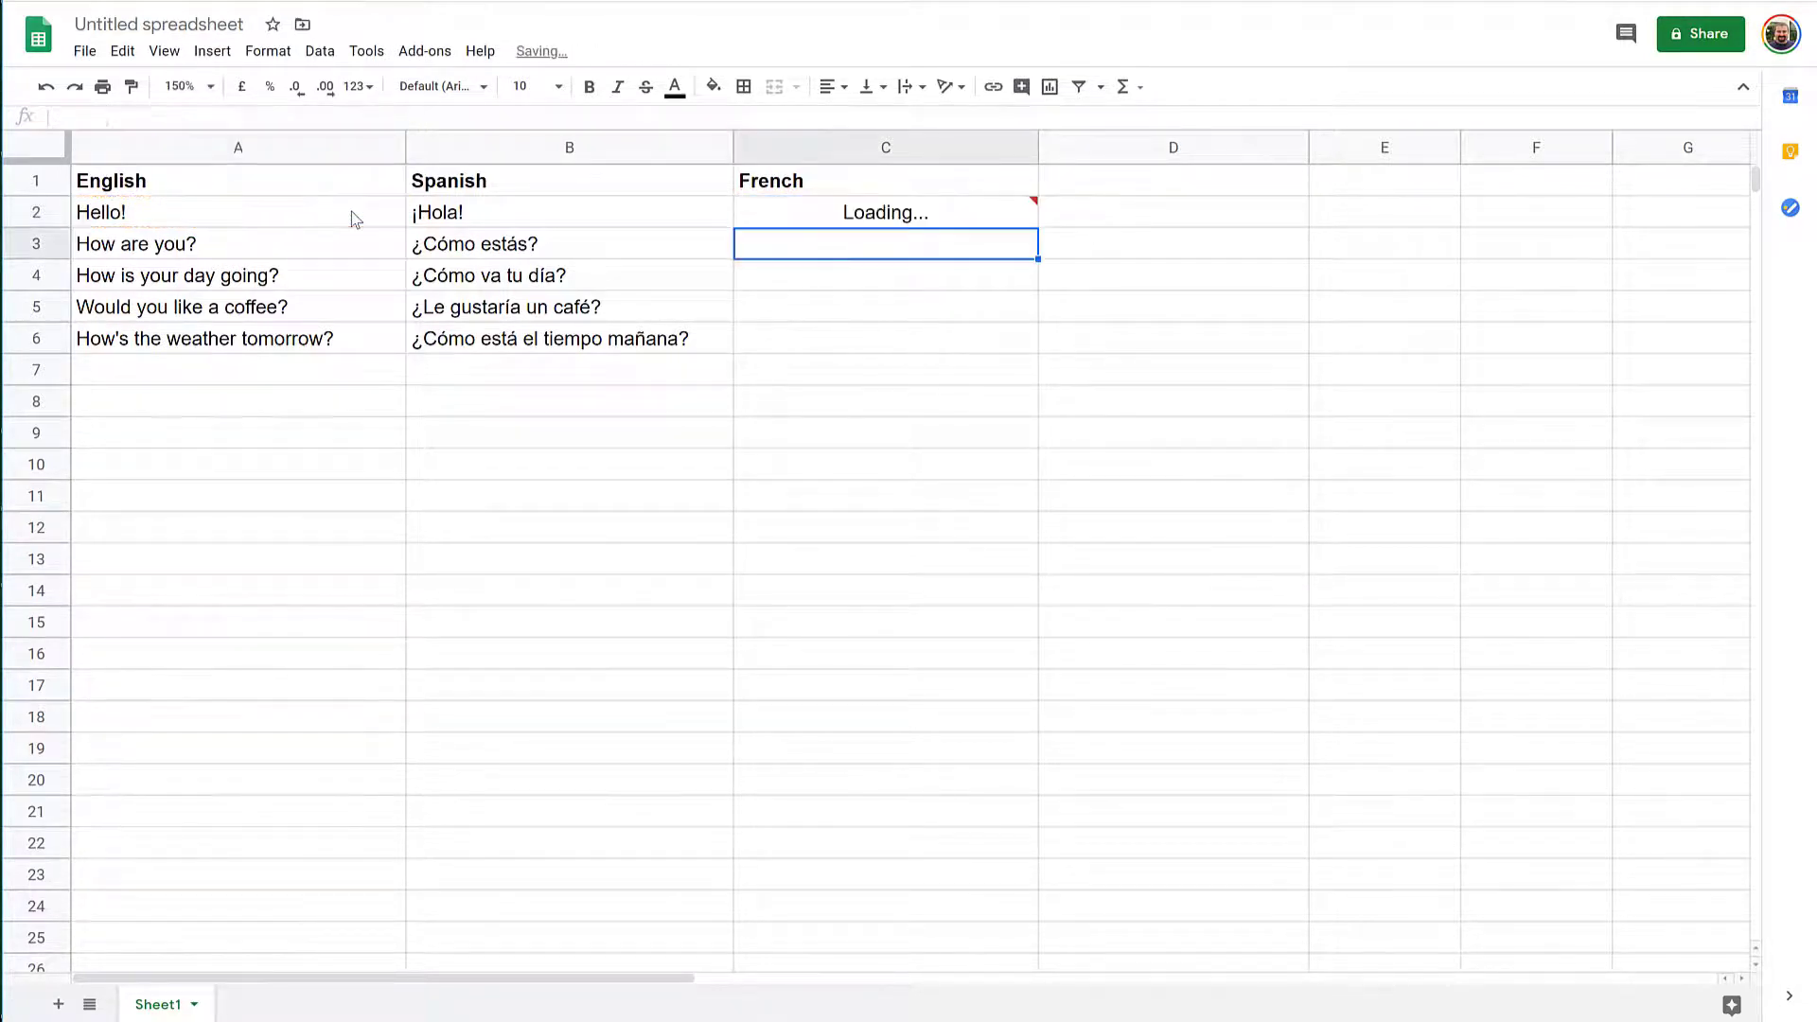
pyautogui.click(857, 211)
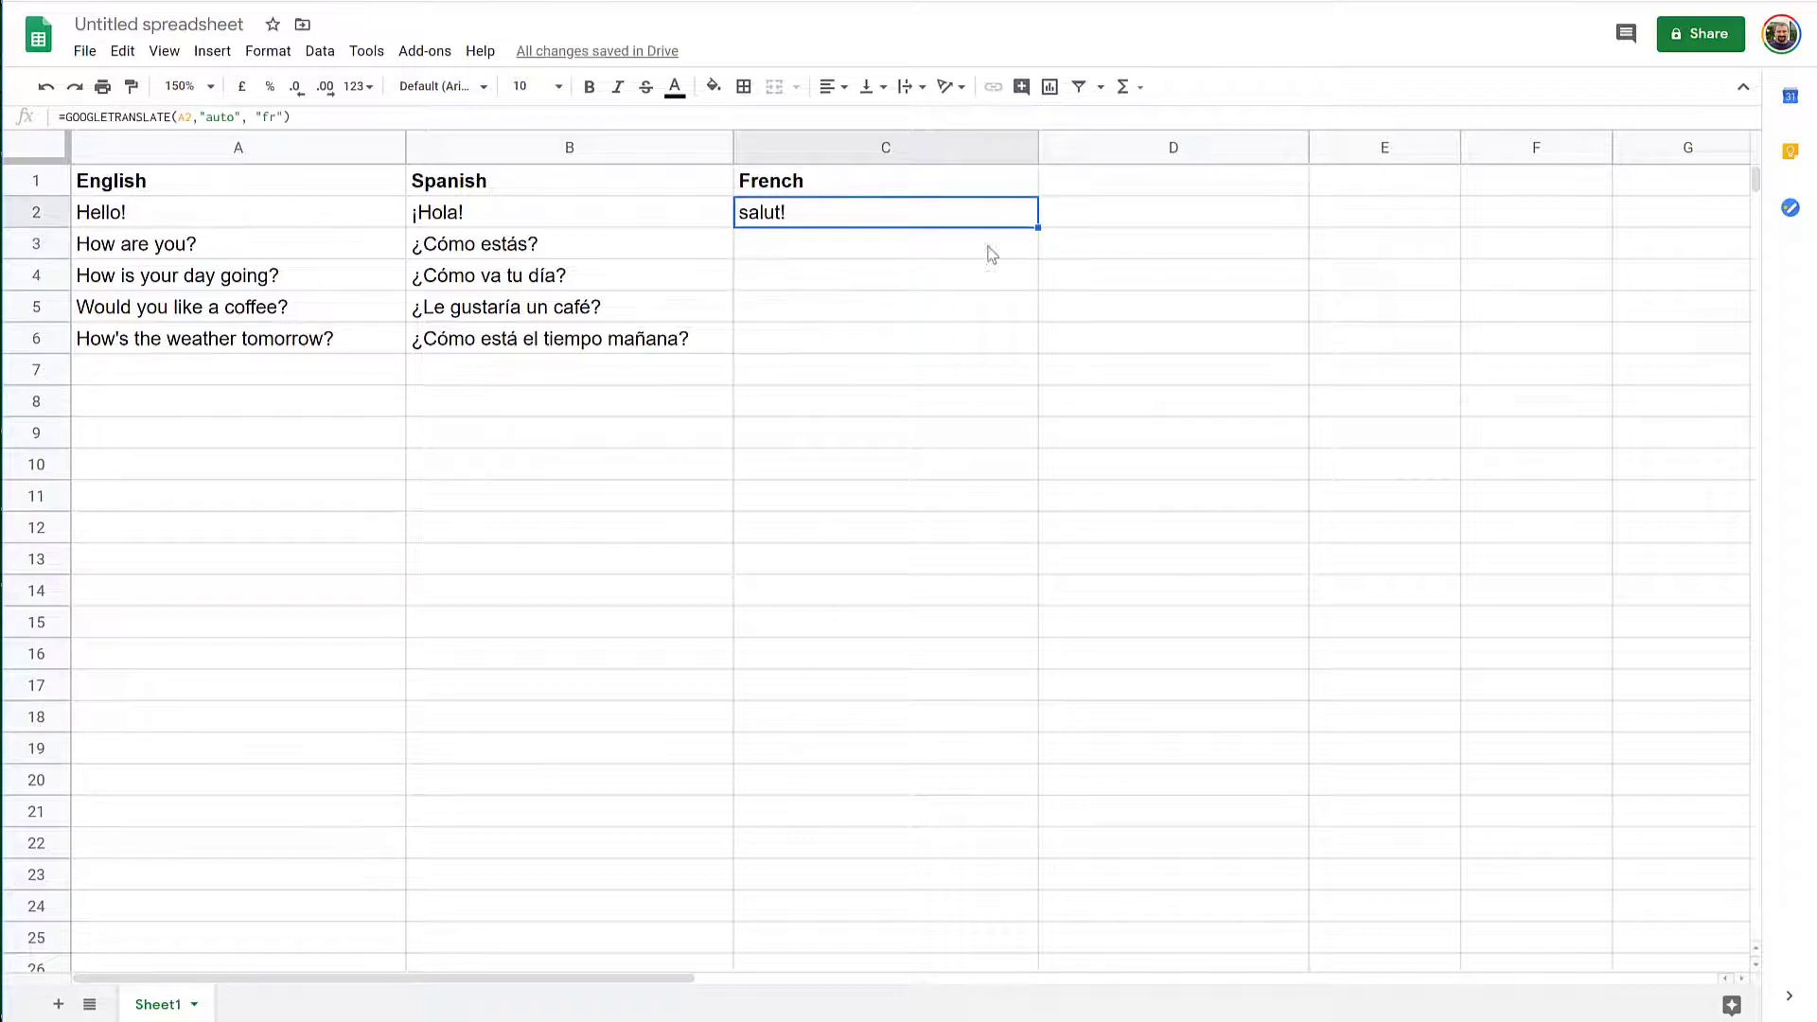
pyautogui.moveTo(1041, 228); pyautogui.dragTo(1028, 343)
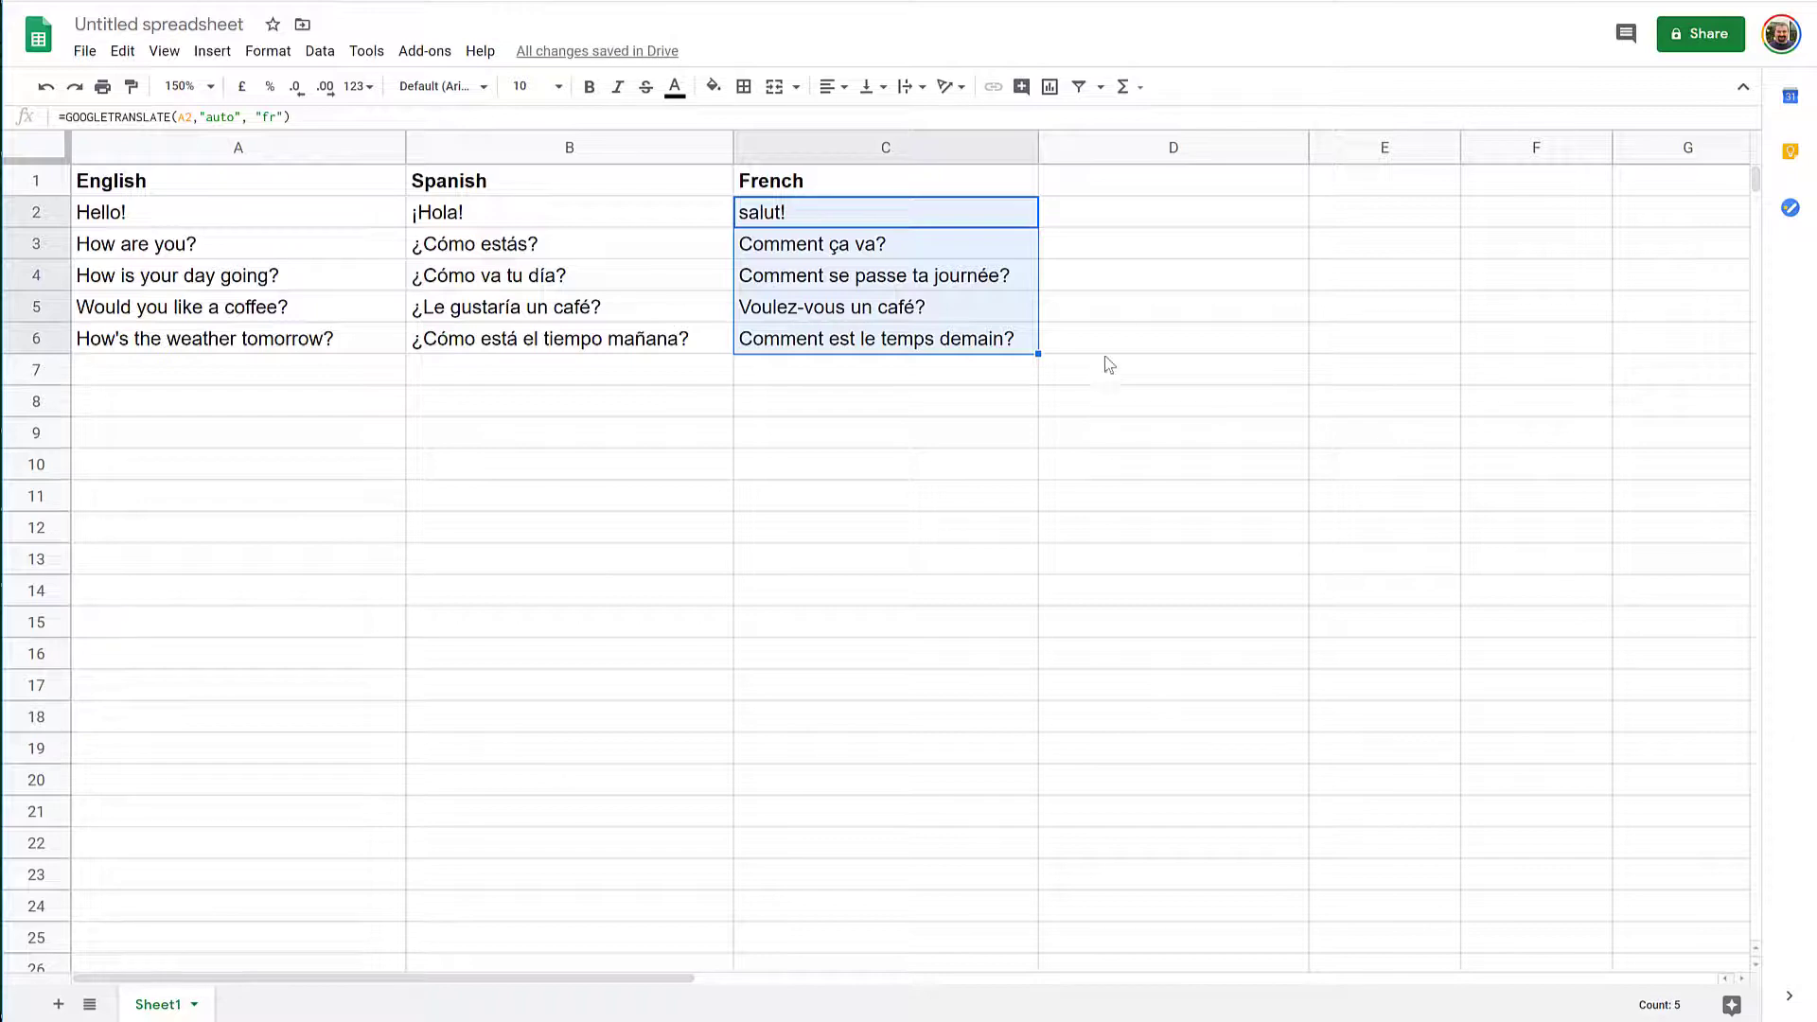
# Step: Enter the header 'German' in cell D1
pyautogui.click(1178, 183)
pyautogui.write('G')
pyautogui.press('BackSpace')
pyautogui.write('German')
pyautogui.press('Return')
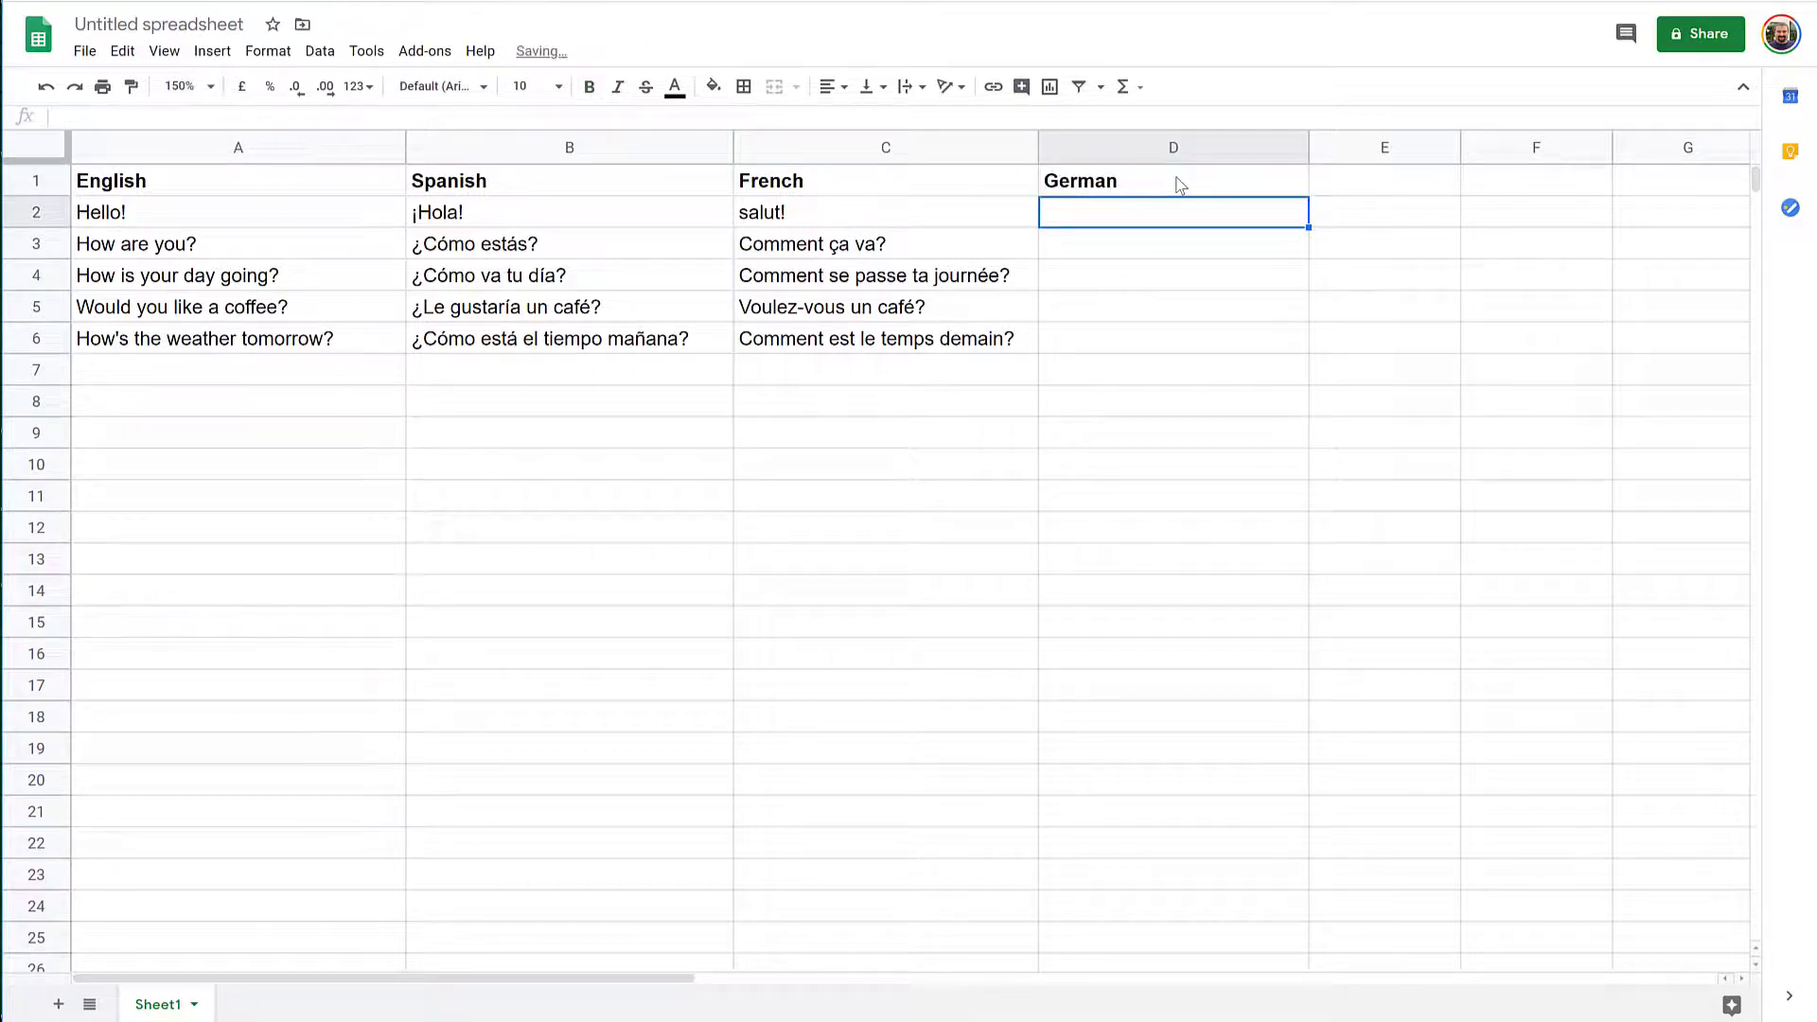
# Step: Enter =GOOGLETRANSLATE(A2,"auto", "de") in D2 and fill it down to D6
pyautogui.write('=GOOGLETRANSLATE(')
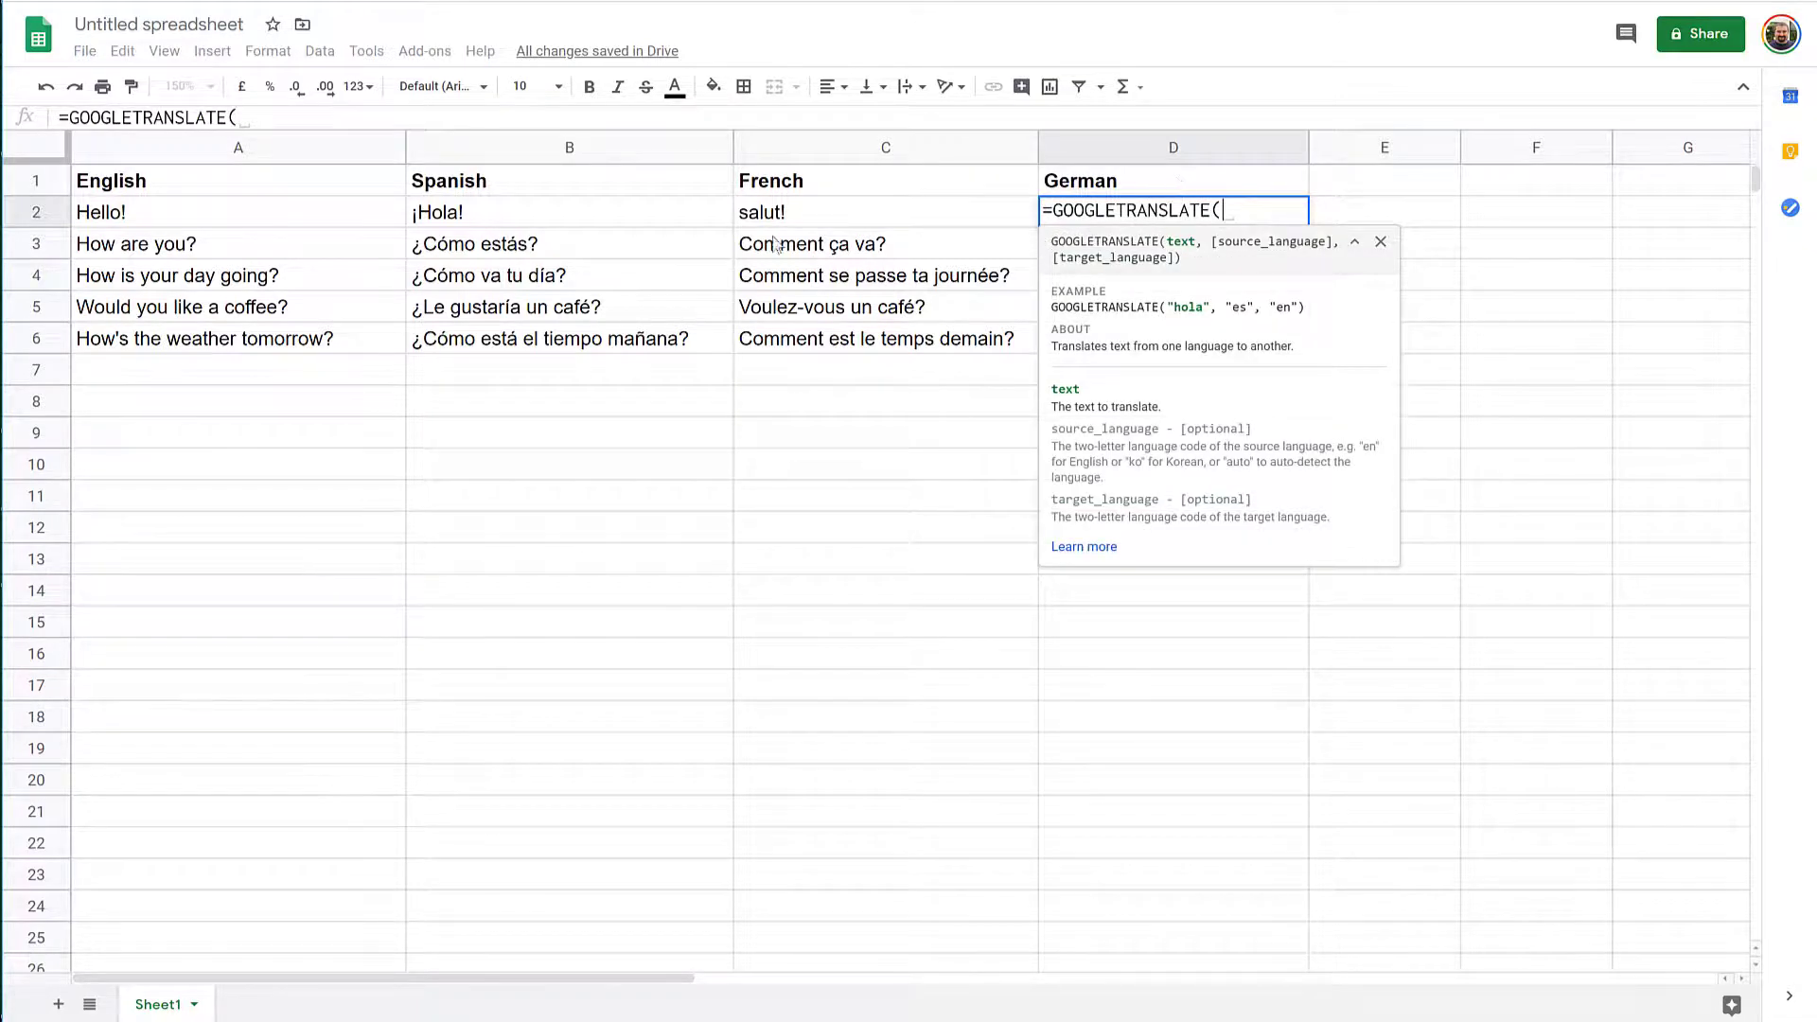
pyautogui.click(269, 223)
pyautogui.write(',')
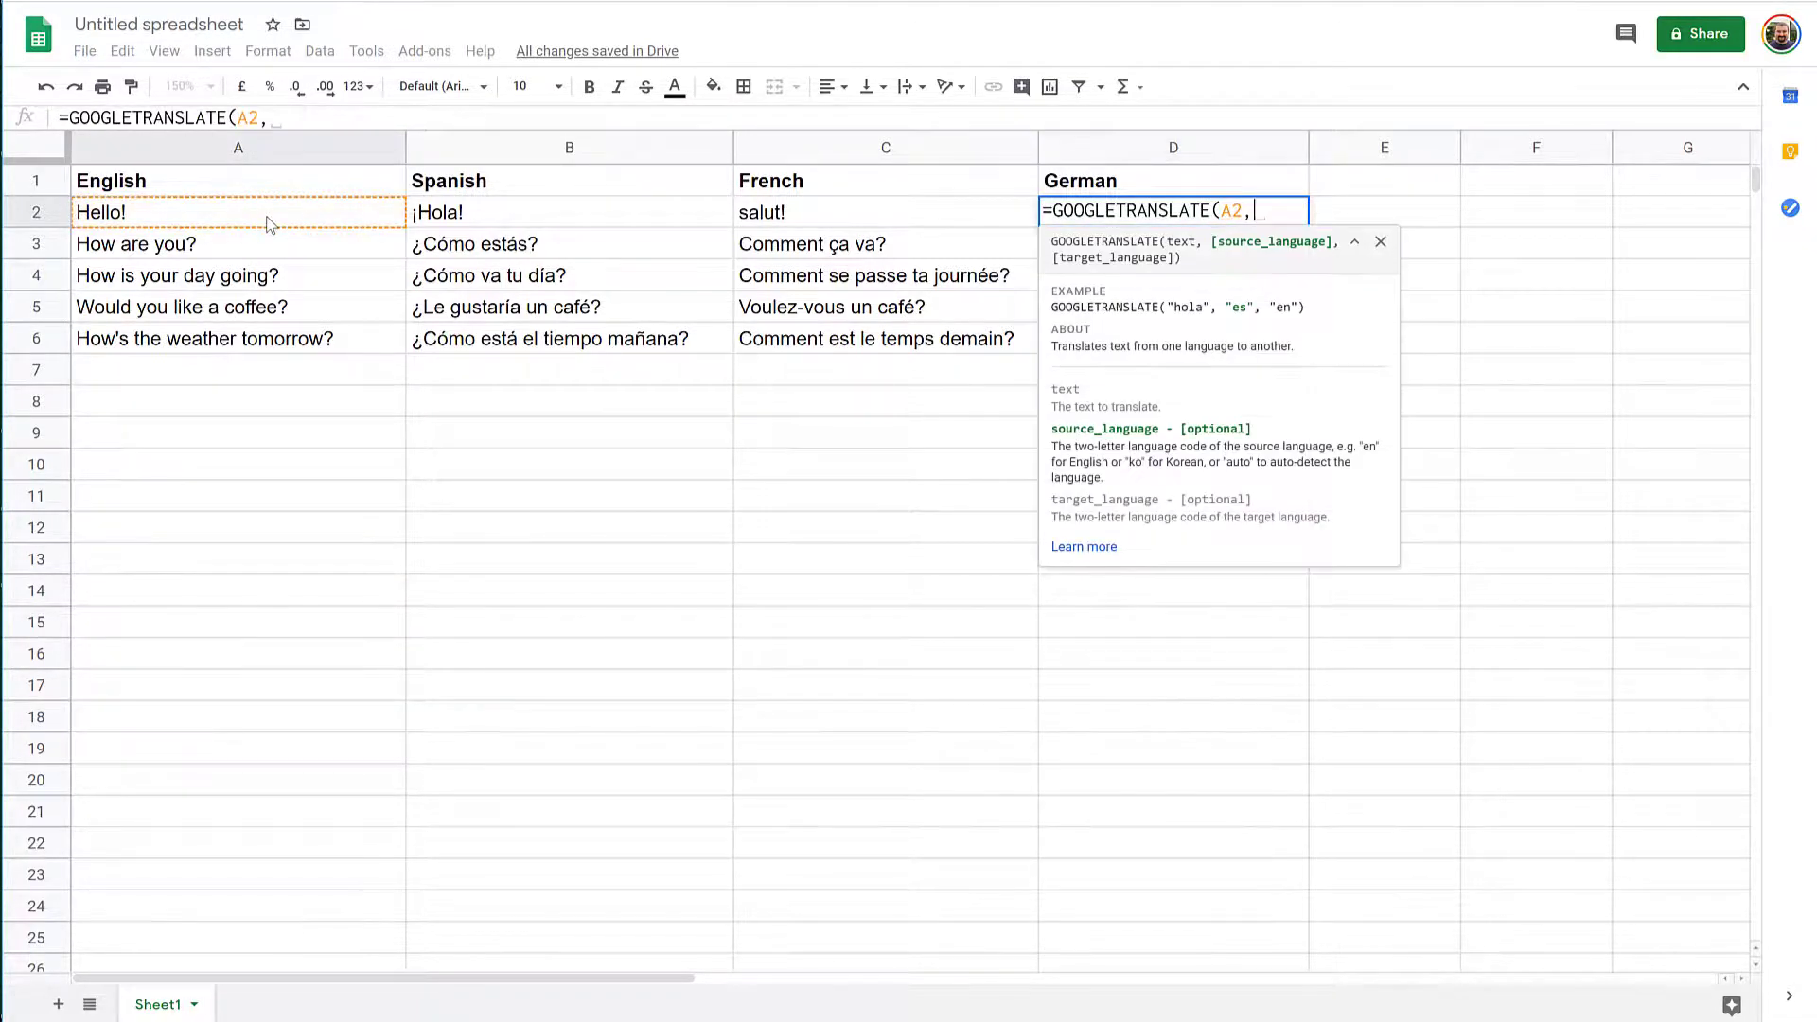
pyautogui.write('"auto", ')
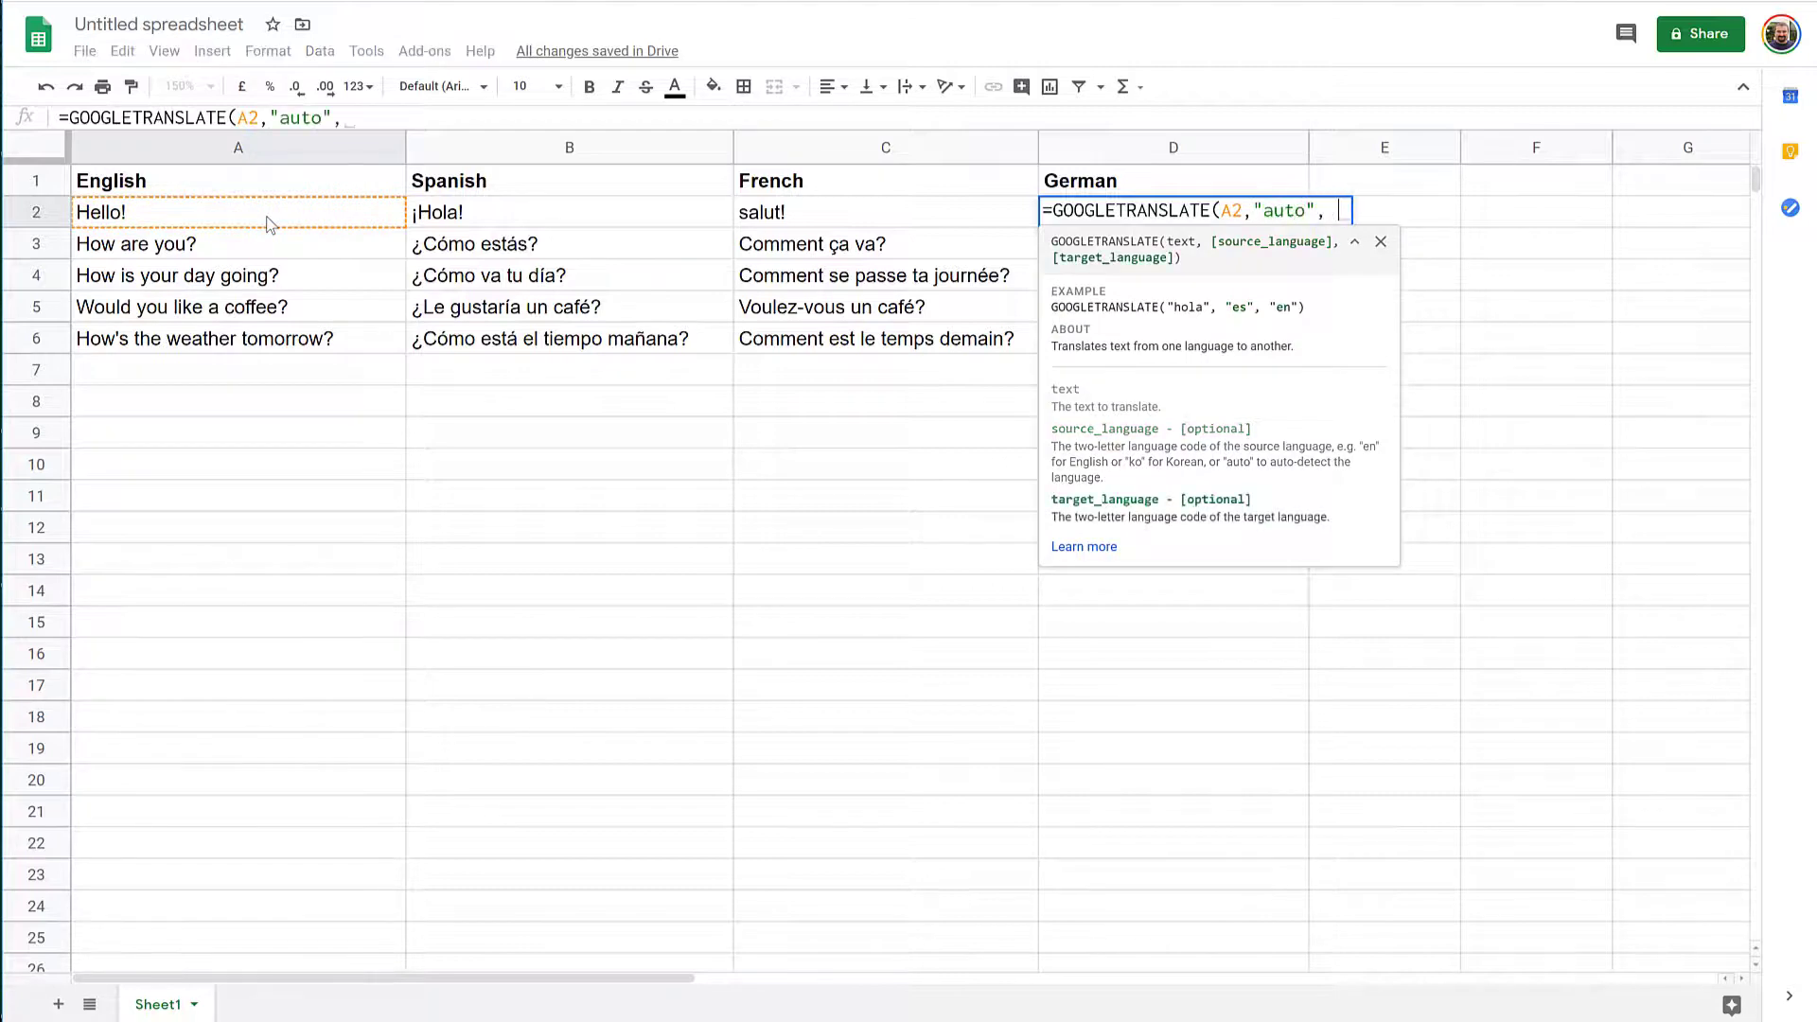
pyautogui.write('"de")')
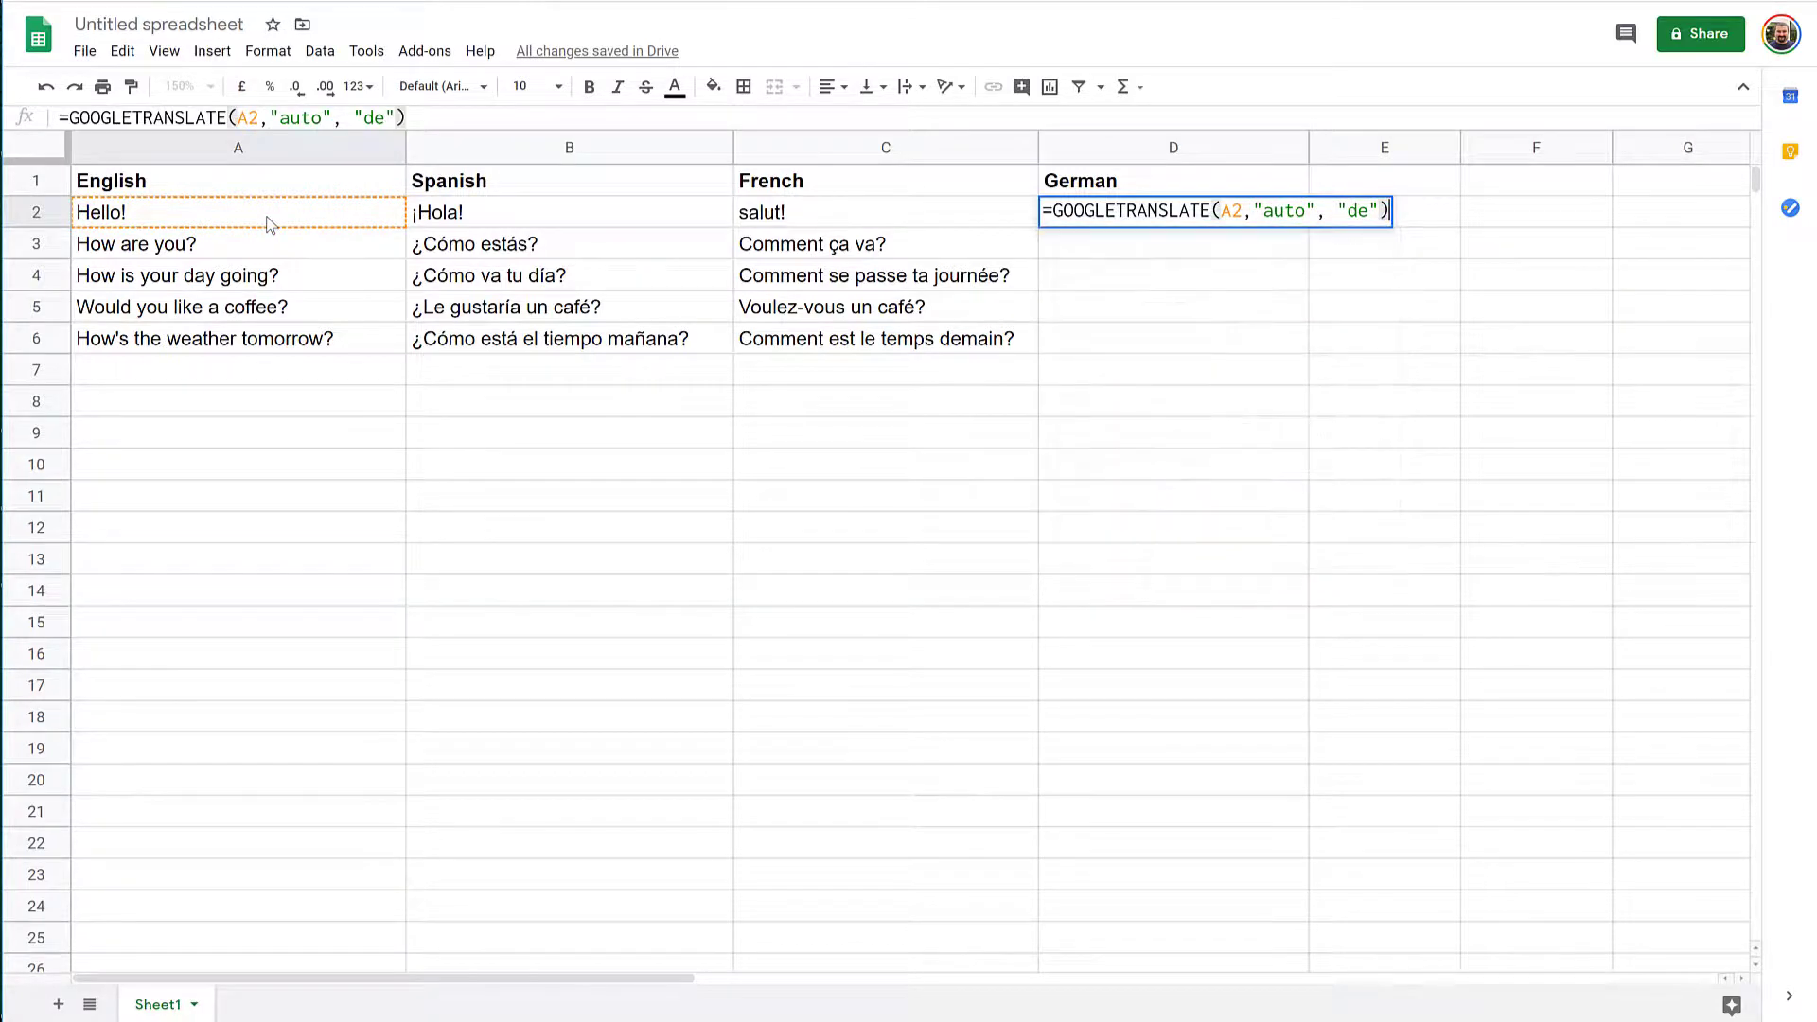
pyautogui.press('Return')
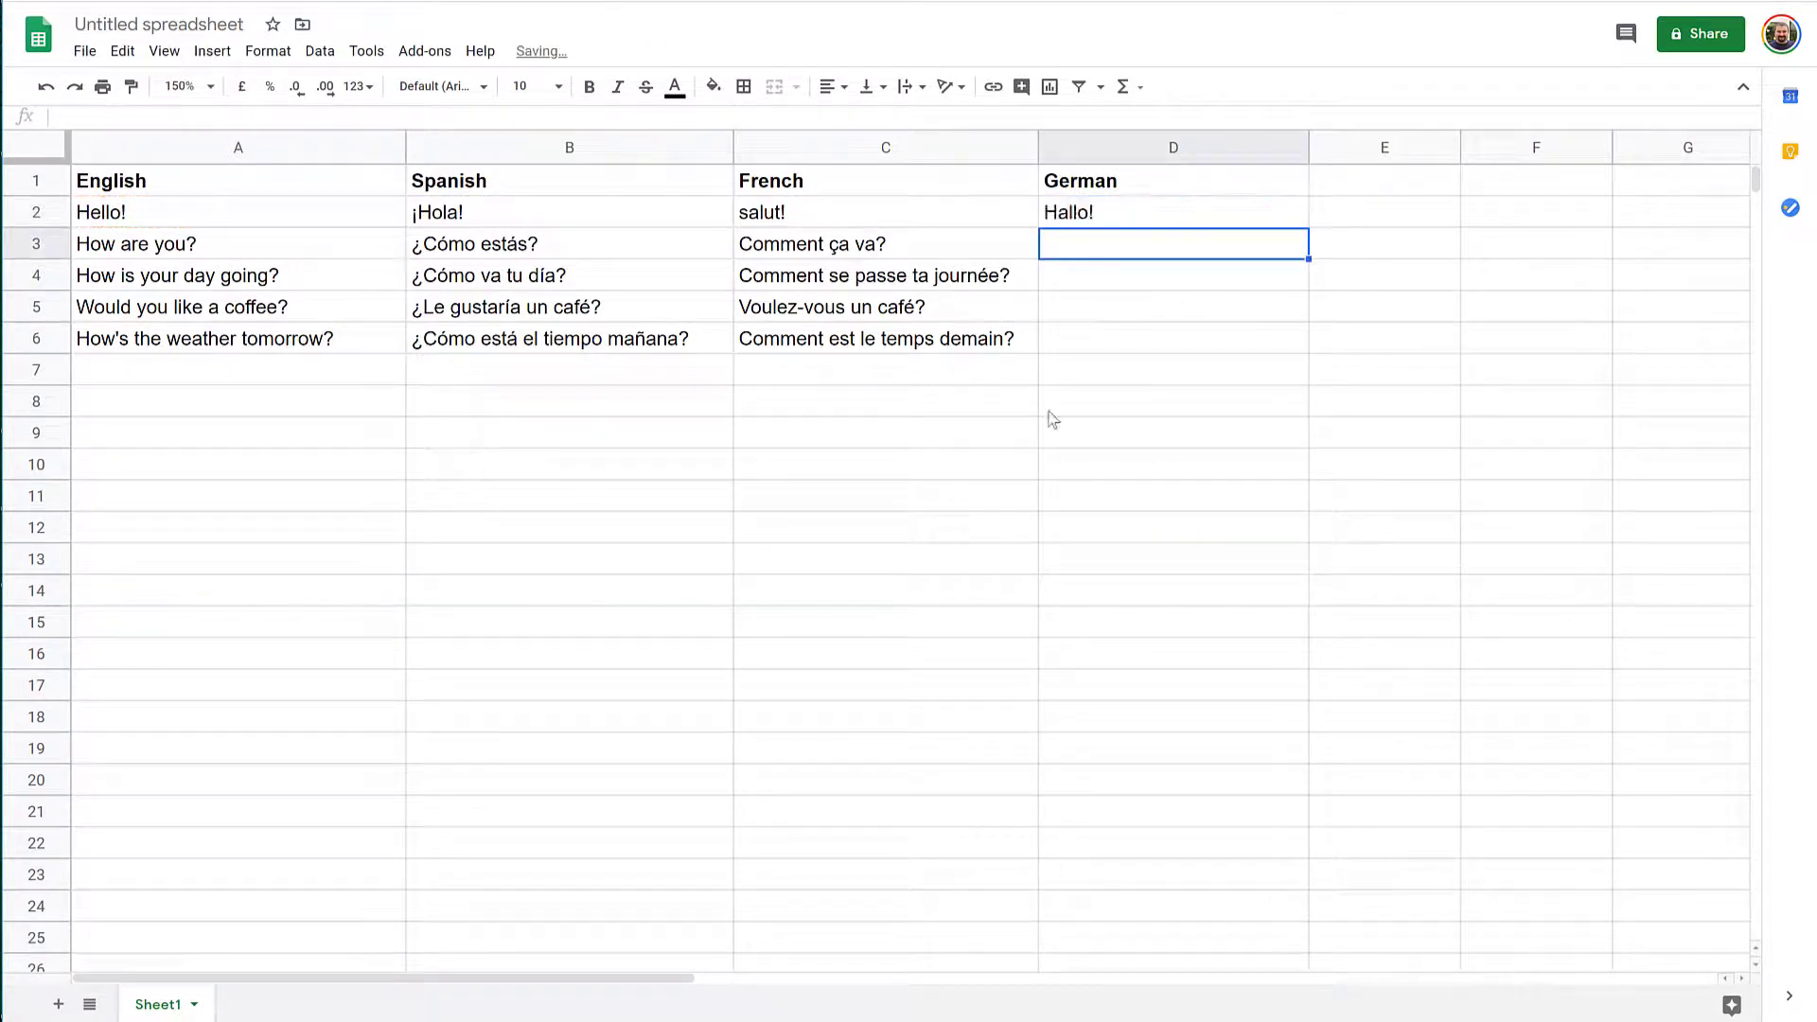
pyautogui.click(1216, 225)
pyautogui.moveTo(1310, 227); pyautogui.dragTo(1290, 334)
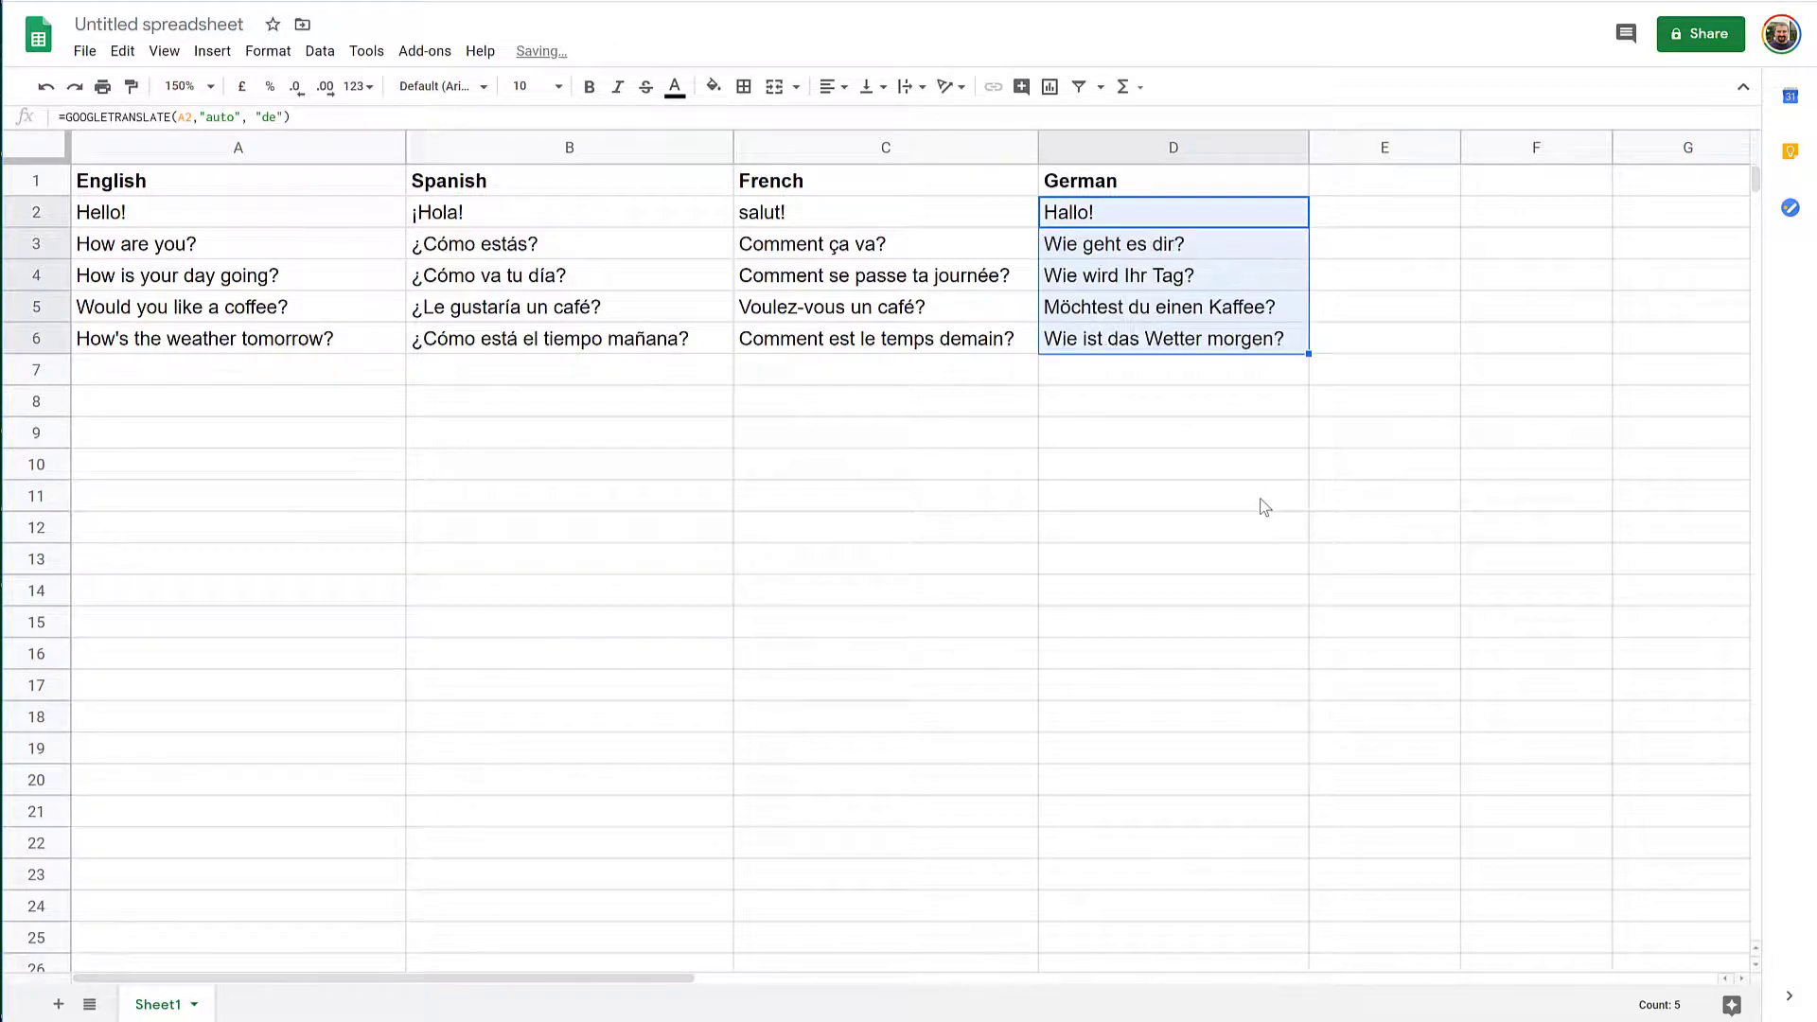